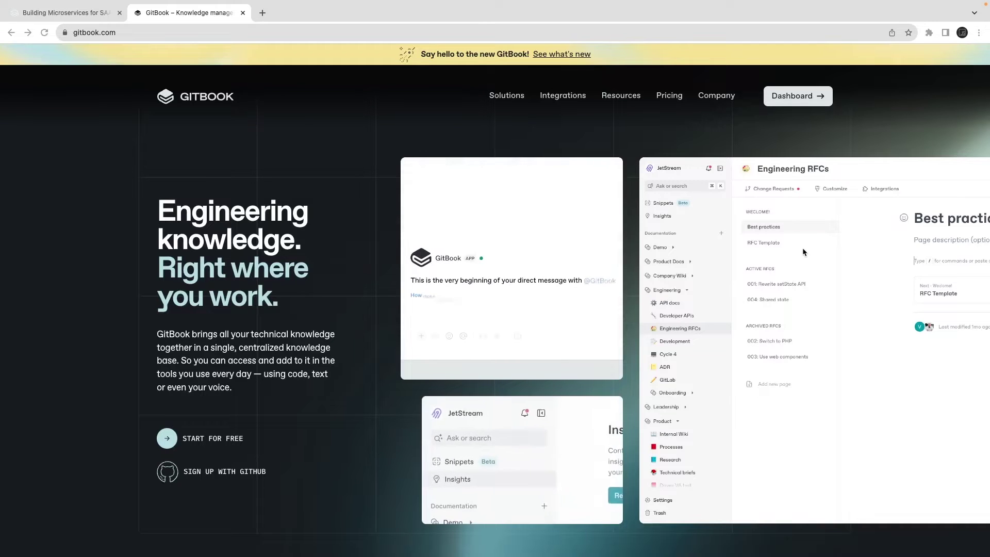
Step: Scroll the gitbook.com homepage down to the customer logos and the Capture knowledge section
{"action": "scroll", "coordinate": [801, 301], "scroll_direction": "down", "scroll_amount": 10}
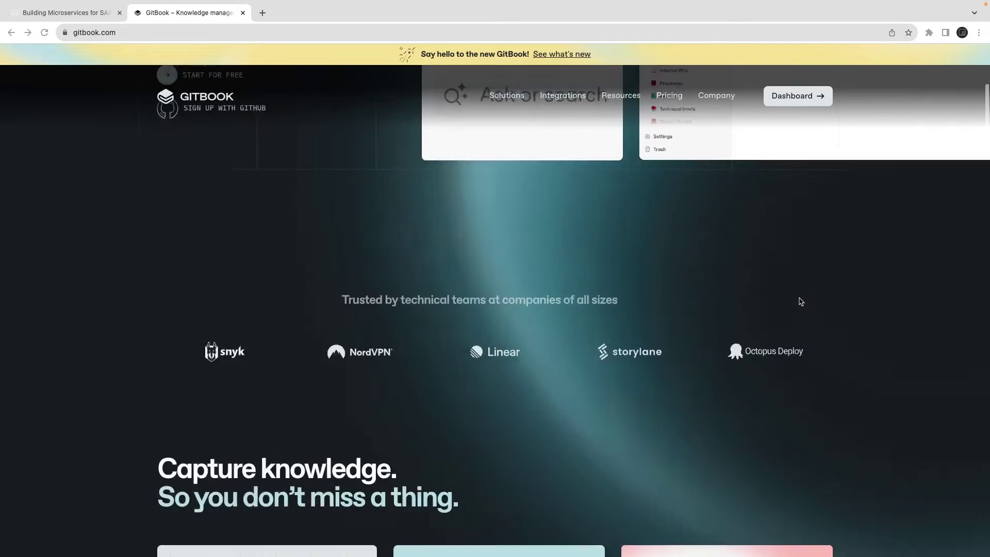
Step: Return to the Building Microservices for SAAS 2024 page in the first browser tab
{"action": "scroll", "coordinate": [801, 301], "scroll_direction": "down", "scroll_amount": 5}
{"action": "scroll", "coordinate": [799, 301], "scroll_direction": "up", "scroll_amount": 15}
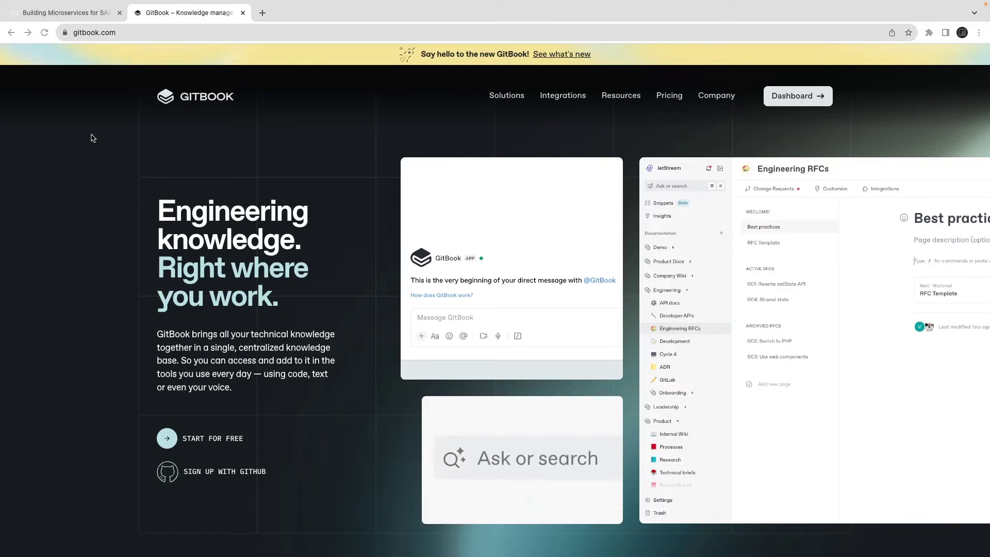
{"action": "left_click", "coordinate": [83, 13]}
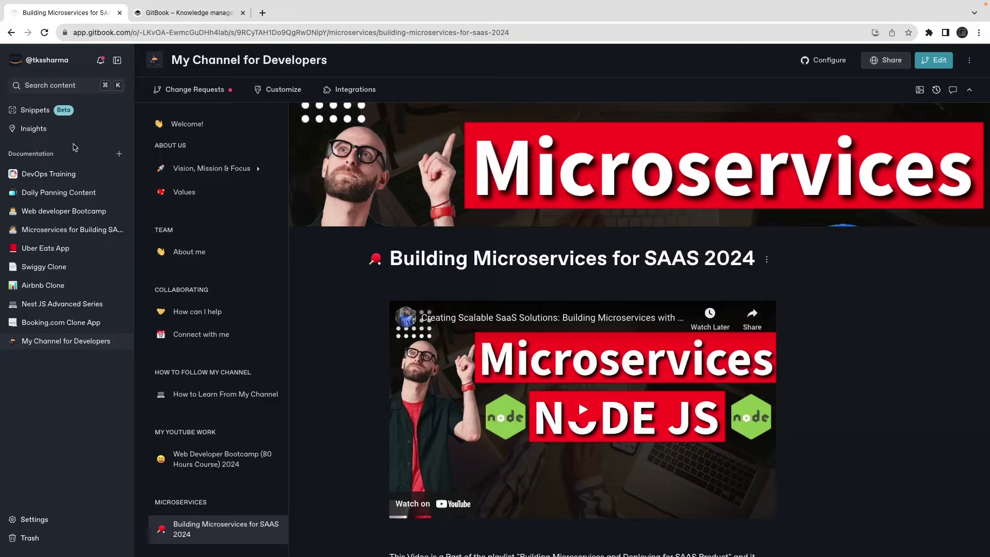
Step: Open DevOps Training and scroll through its DevOps page chapters
{"action": "left_click", "coordinate": [28, 175]}
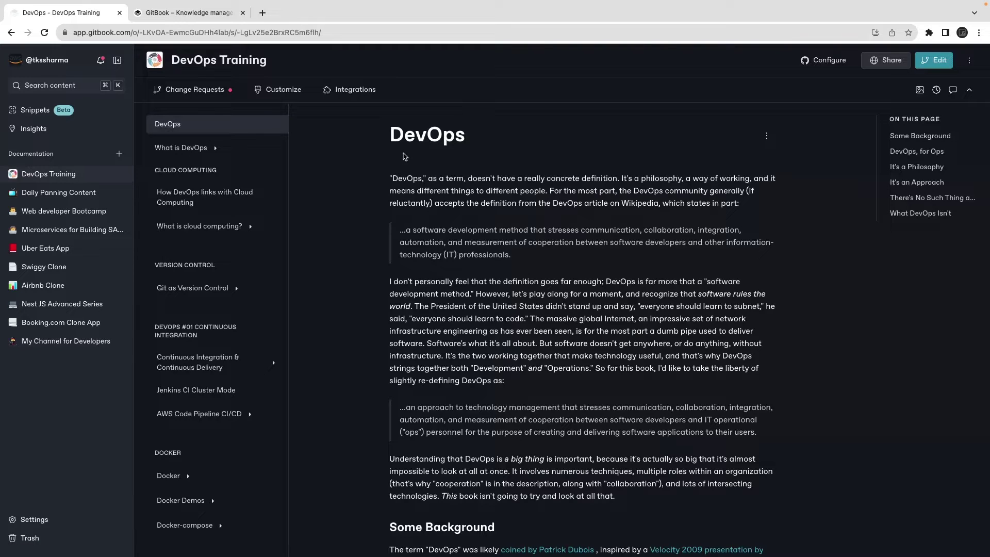
{"action": "scroll", "coordinate": [217, 360], "scroll_direction": "down", "scroll_amount": 15}
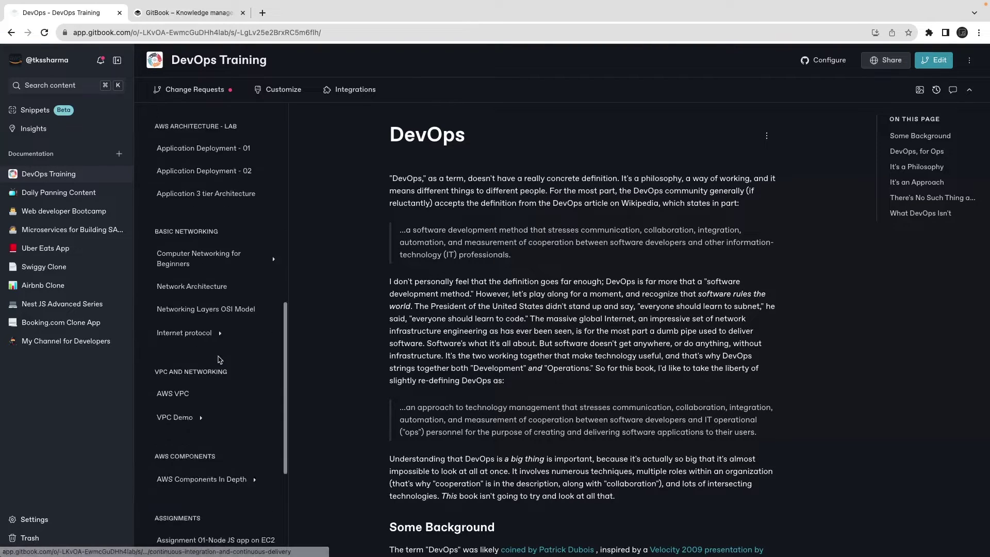
{"action": "scroll", "coordinate": [217, 361], "scroll_direction": "up", "scroll_amount": 15}
{"action": "scroll", "coordinate": [217, 361], "scroll_direction": "down", "scroll_amount": 15}
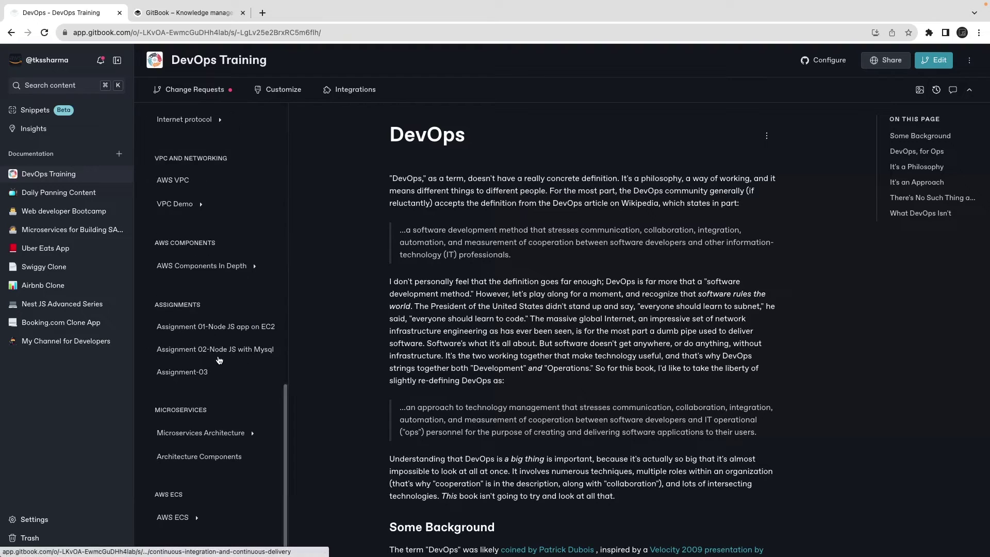
{"action": "scroll", "coordinate": [218, 360], "scroll_direction": "up", "scroll_amount": 2}
{"action": "scroll", "coordinate": [219, 361], "scroll_direction": "up", "scroll_amount": 10}
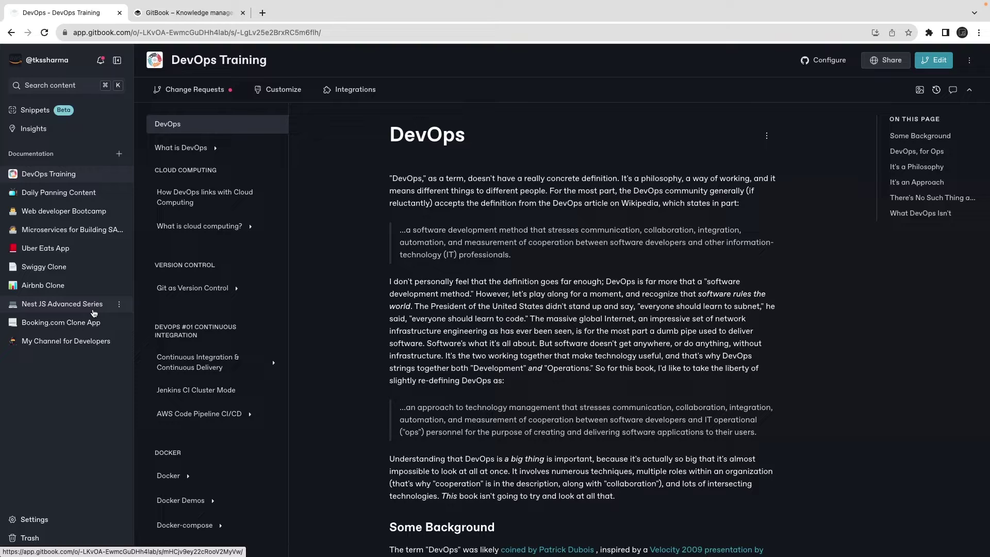
Step: In My Channel for Developers, view the Vision, Mission, Focus and About me pages
{"action": "left_click", "coordinate": [57, 344]}
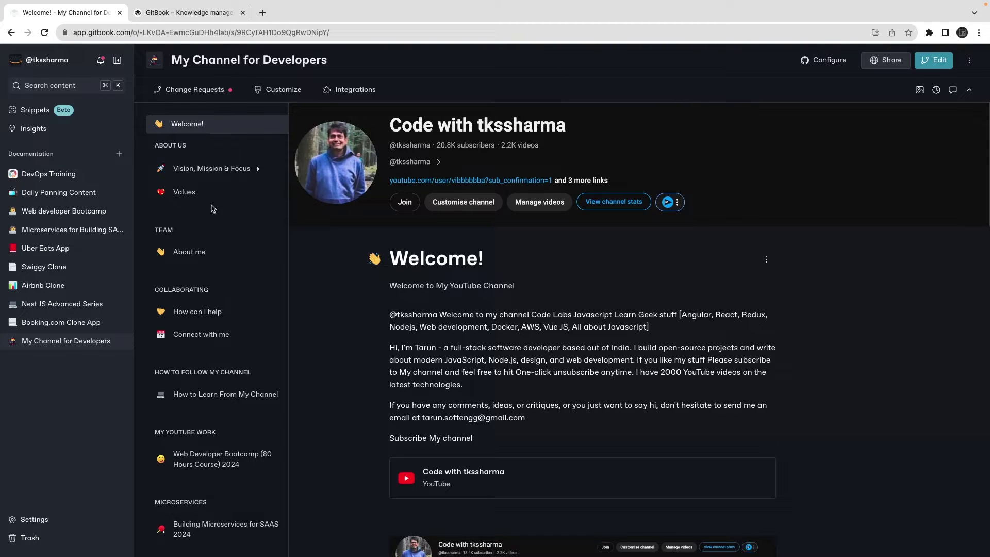
{"action": "left_click", "coordinate": [206, 170]}
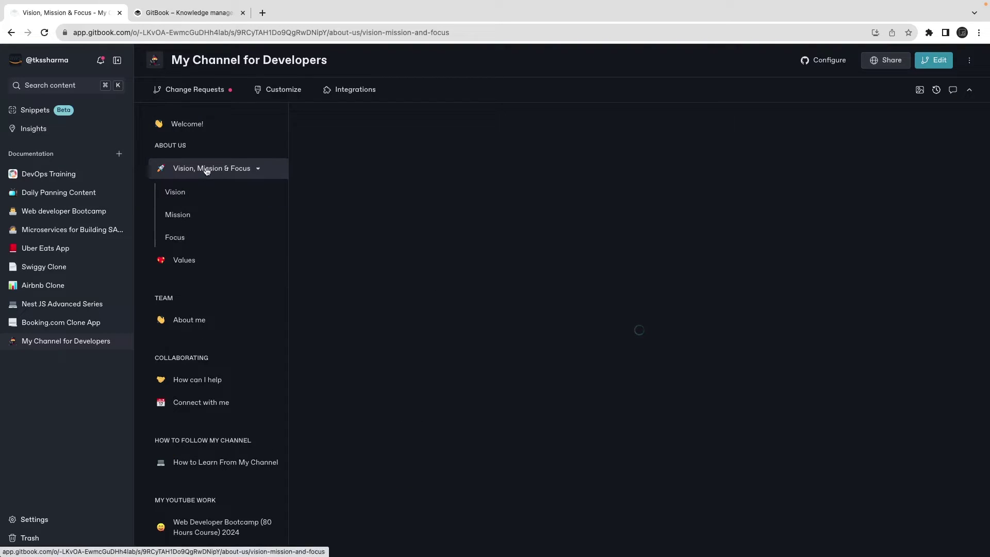
{"action": "left_click", "coordinate": [187, 193]}
{"action": "left_click", "coordinate": [183, 215]}
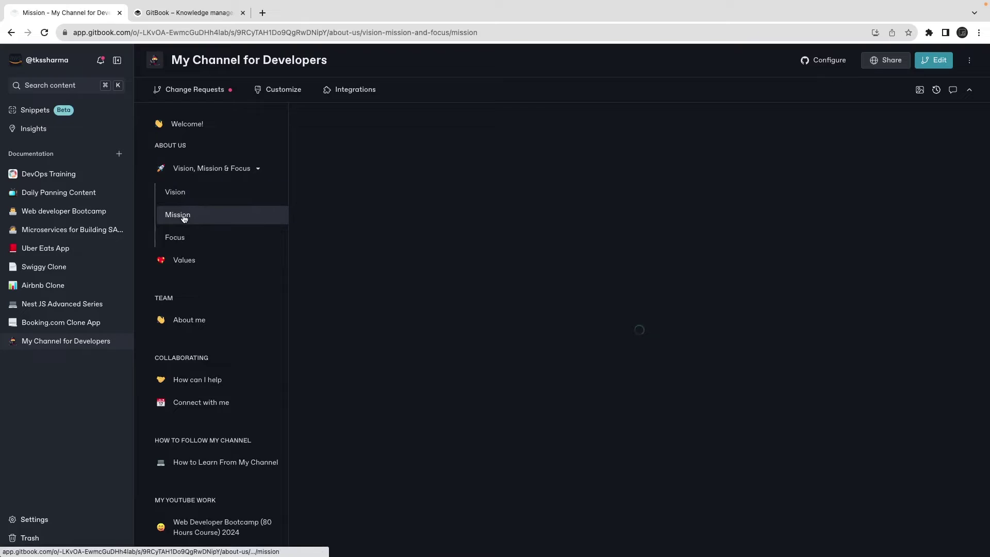
{"action": "left_click", "coordinate": [178, 238]}
{"action": "left_click", "coordinate": [196, 321]}
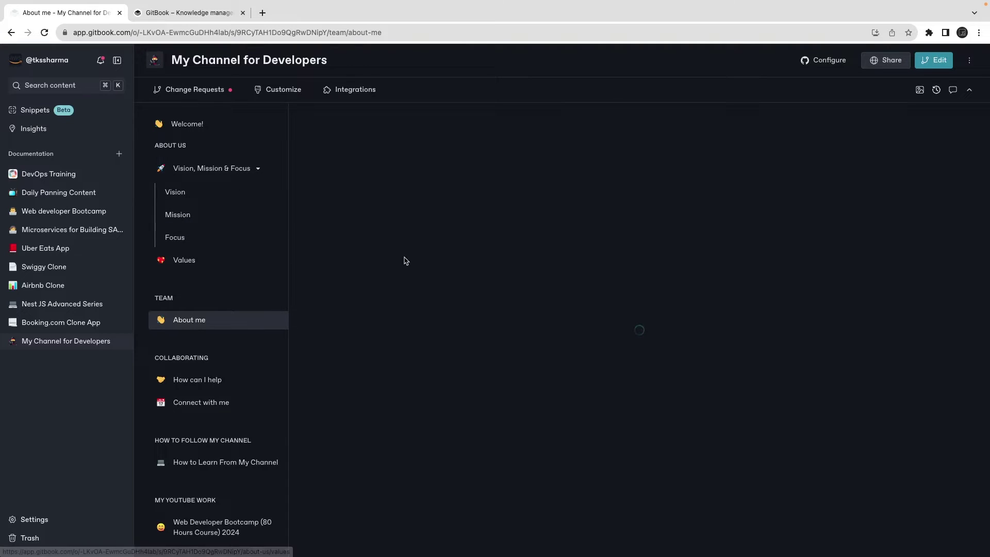
{"action": "scroll", "coordinate": [449, 260], "scroll_direction": "down", "scroll_amount": 3}
{"action": "scroll", "coordinate": [452, 261], "scroll_direction": "down", "scroll_amount": 4}
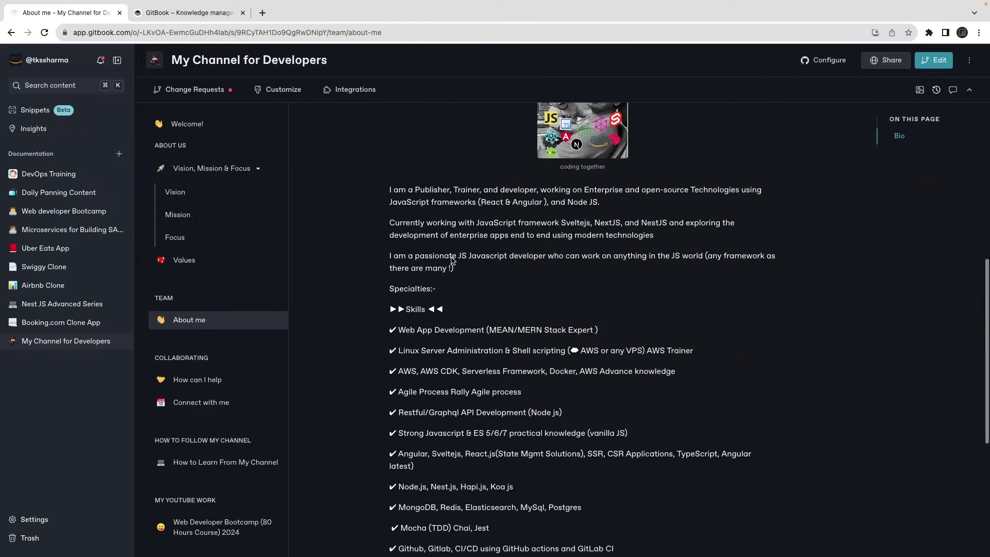
{"action": "scroll", "coordinate": [452, 261], "scroll_direction": "up", "scroll_amount": 4}
{"action": "scroll", "coordinate": [451, 261], "scroll_direction": "down", "scroll_amount": 2}
{"action": "scroll", "coordinate": [401, 293], "scroll_direction": "down", "scroll_amount": 5}
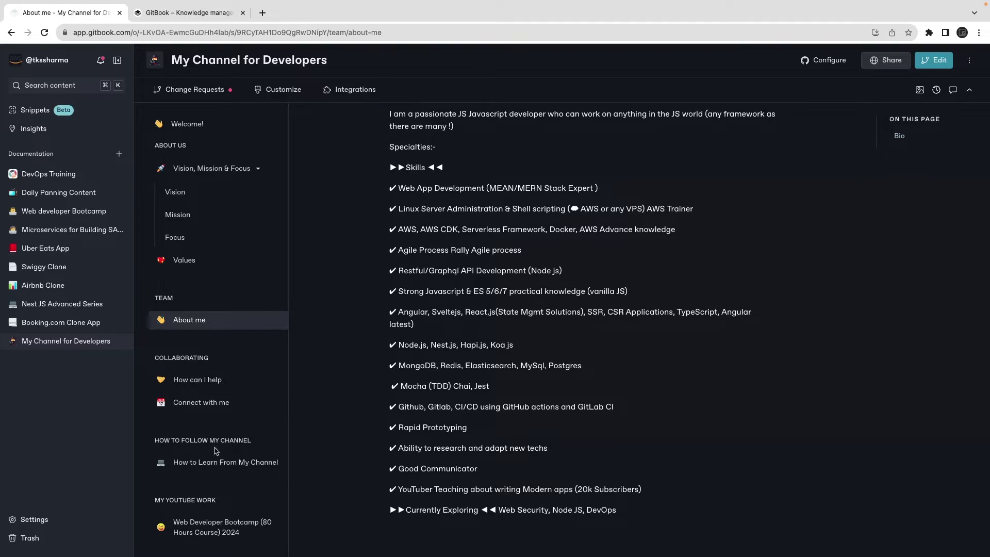
Step: View How to Learn From My Channel and the Web Developer, Microservices, Ninja Developer and Node JS course pages
{"action": "left_click", "coordinate": [207, 462]}
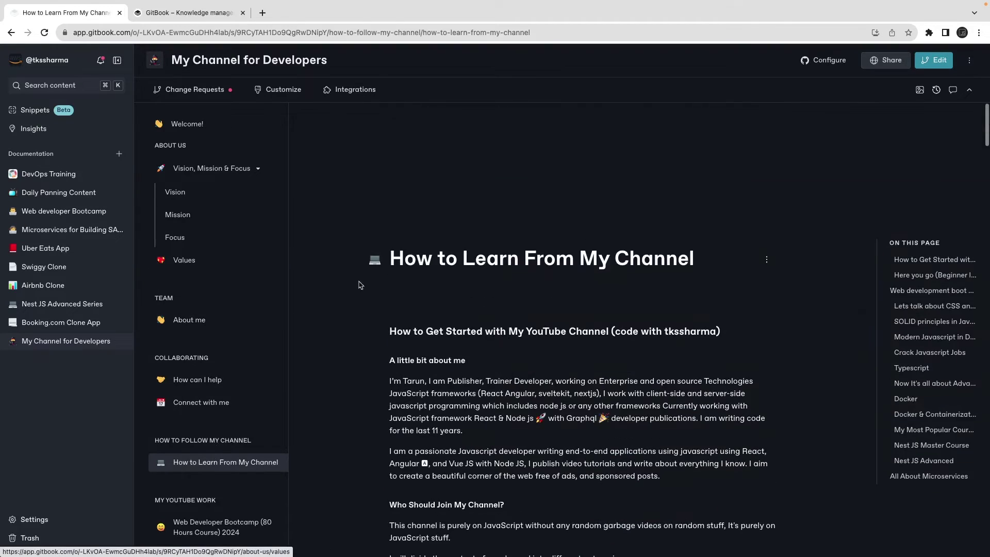
{"action": "scroll", "coordinate": [196, 379], "scroll_direction": "down", "scroll_amount": 6}
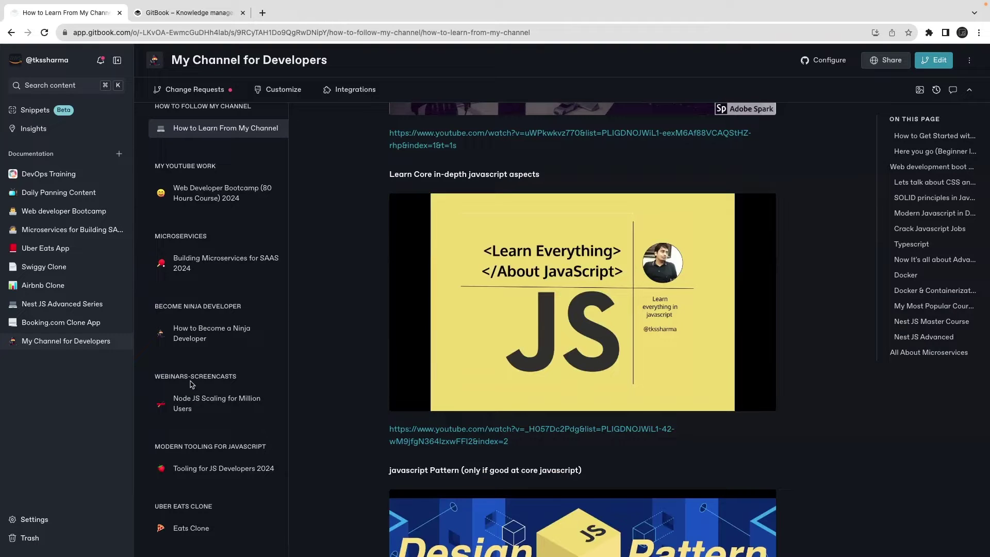
{"action": "left_click", "coordinate": [216, 188]}
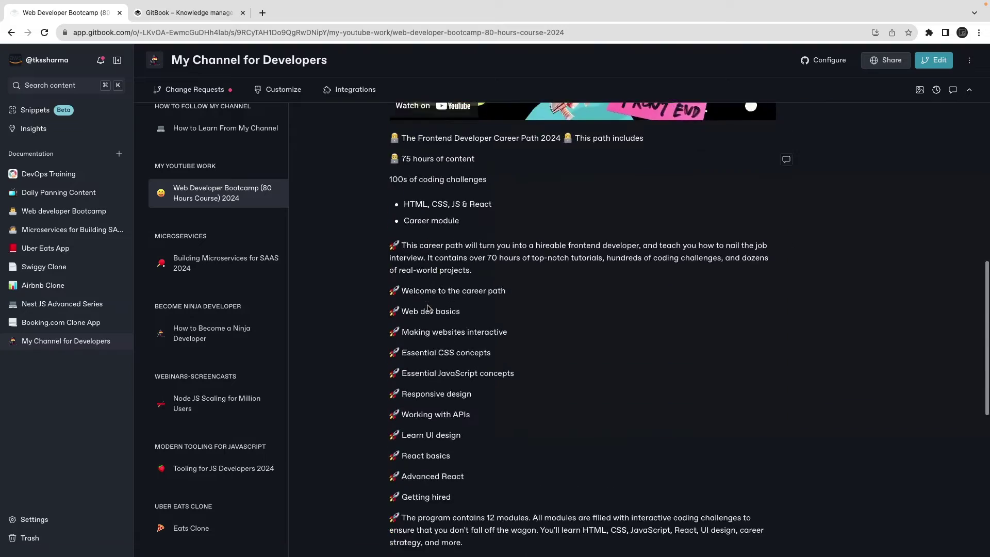
{"action": "left_click", "coordinate": [212, 280]}
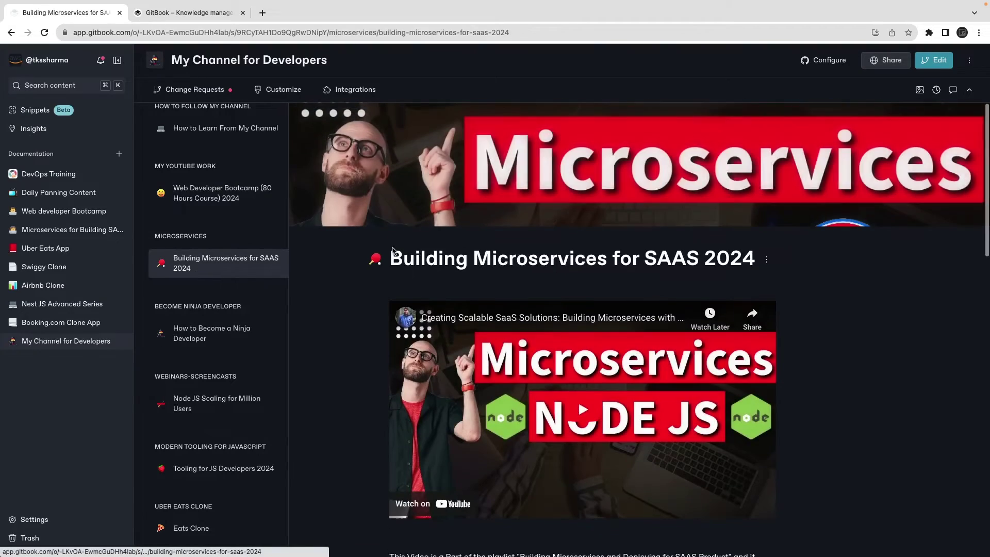
{"action": "left_click", "coordinate": [195, 336]}
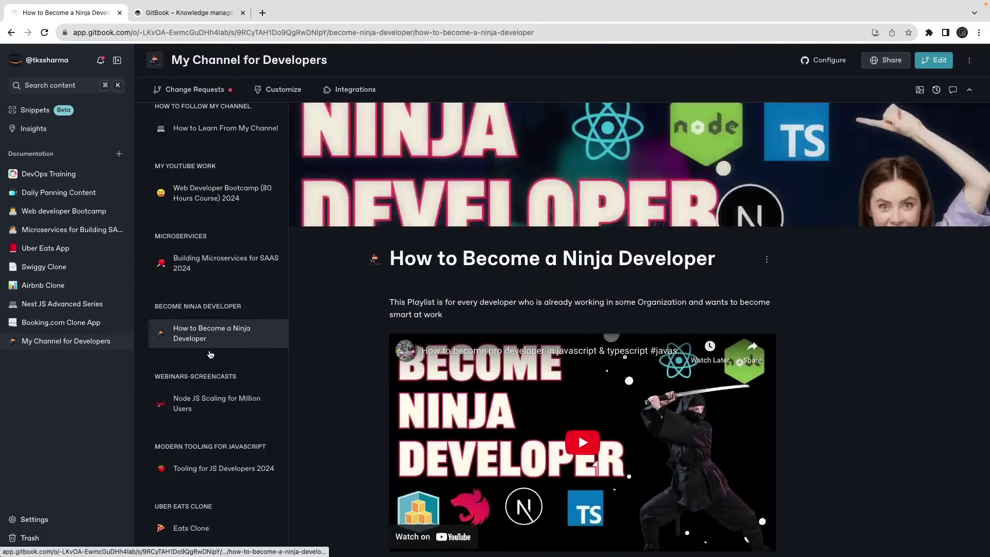
{"action": "left_click", "coordinate": [212, 402]}
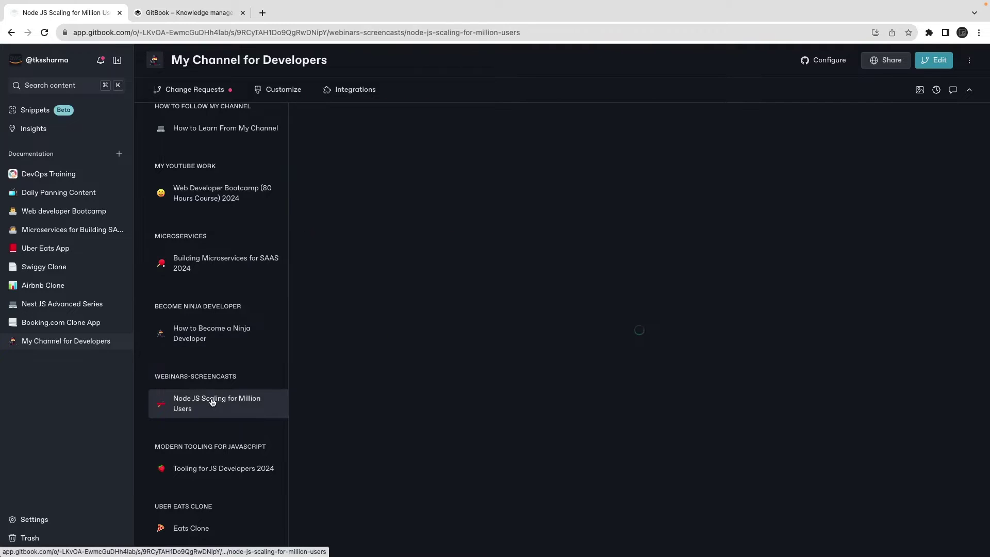
{"action": "scroll", "coordinate": [317, 411], "scroll_direction": "down", "scroll_amount": 5}
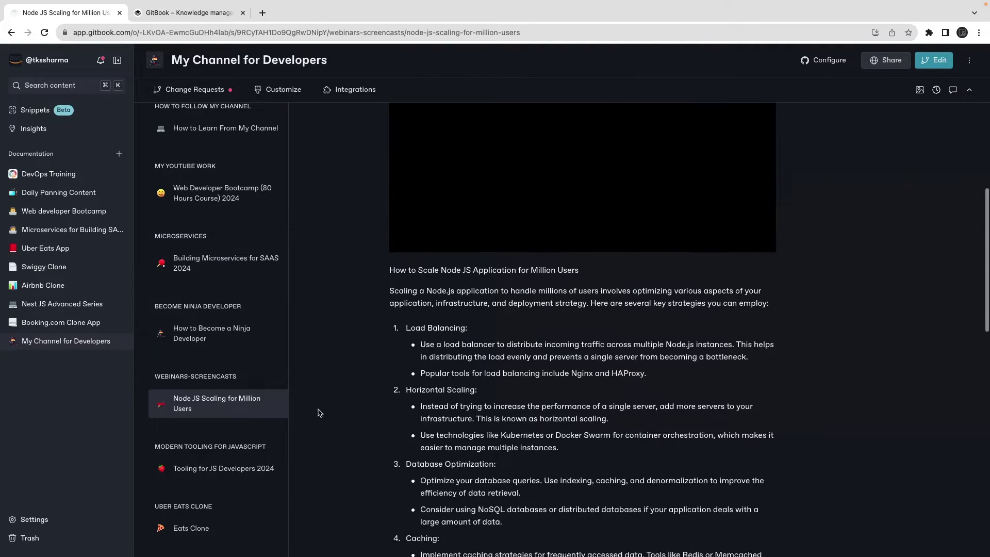
{"action": "scroll", "coordinate": [200, 400], "scroll_direction": "down", "scroll_amount": 4}
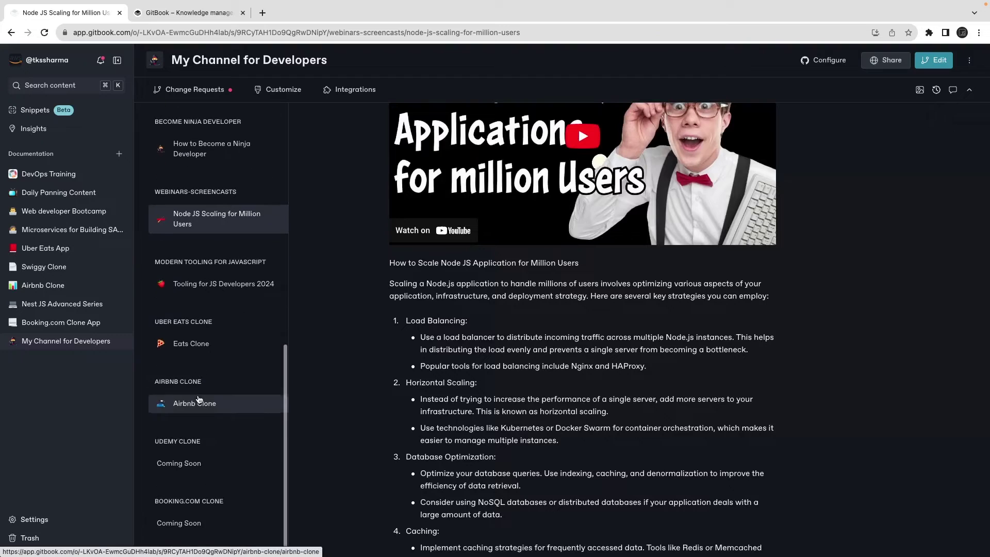
{"action": "scroll", "coordinate": [217, 340], "scroll_direction": "down", "scroll_amount": 1}
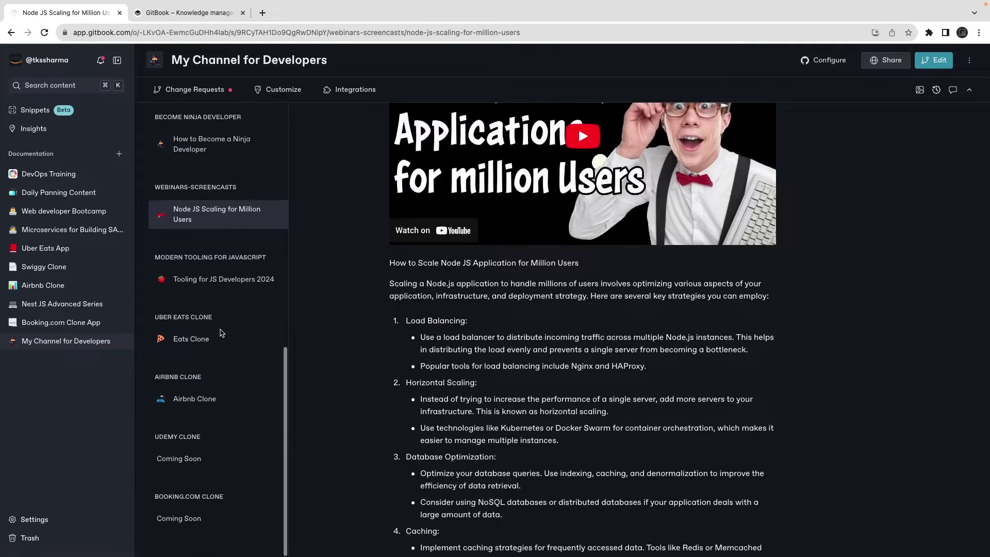
{"action": "scroll", "coordinate": [221, 333], "scroll_direction": "up", "scroll_amount": 10}
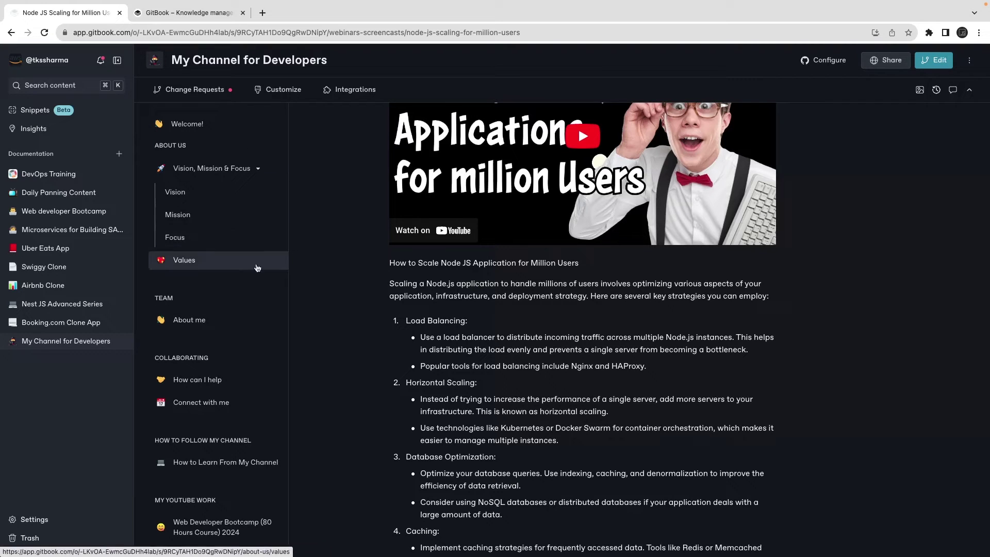
Step: Go back to DevOps Training, then enter the GitBook app via Start for free on gitbook.com
{"action": "left_click", "coordinate": [77, 181]}
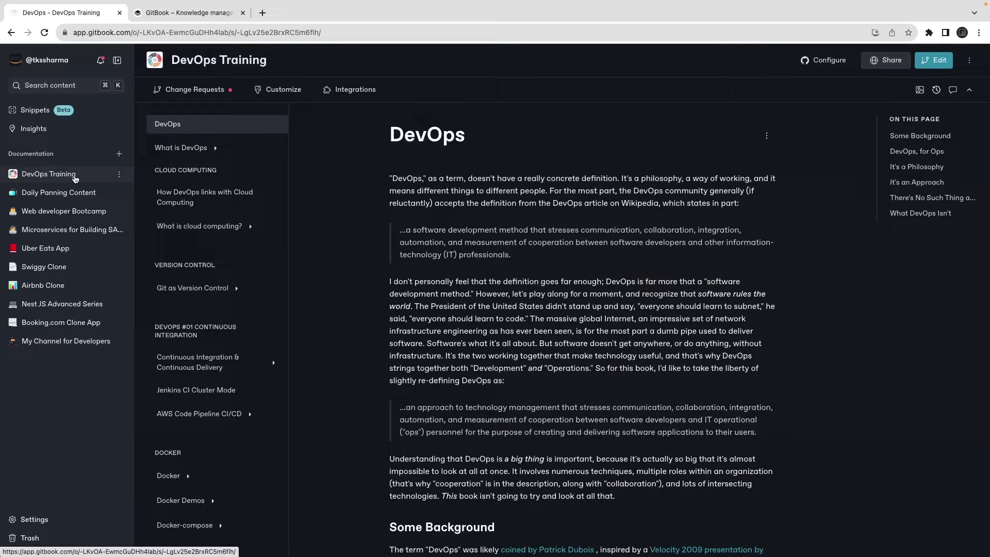
{"action": "left_click", "coordinate": [175, 13]}
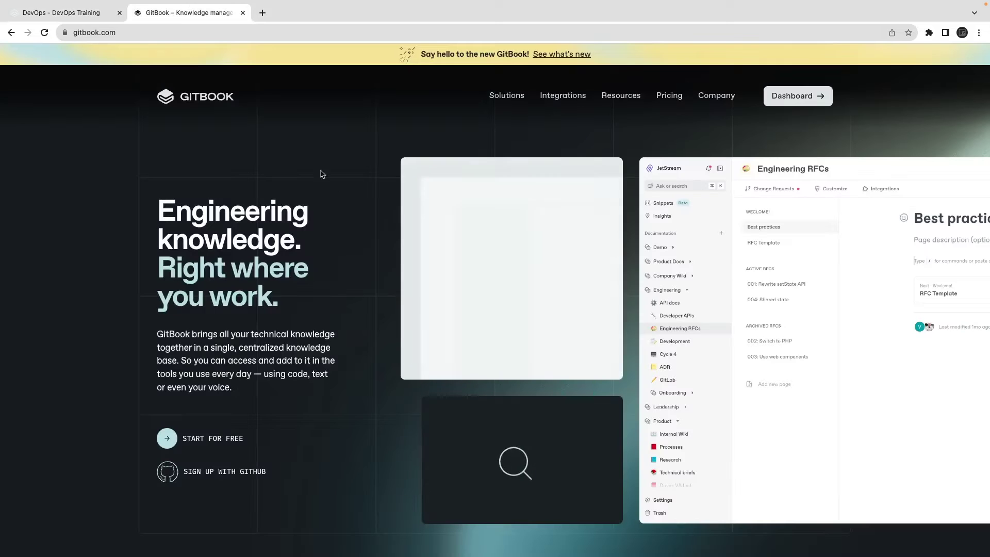
{"action": "left_click", "coordinate": [212, 437]}
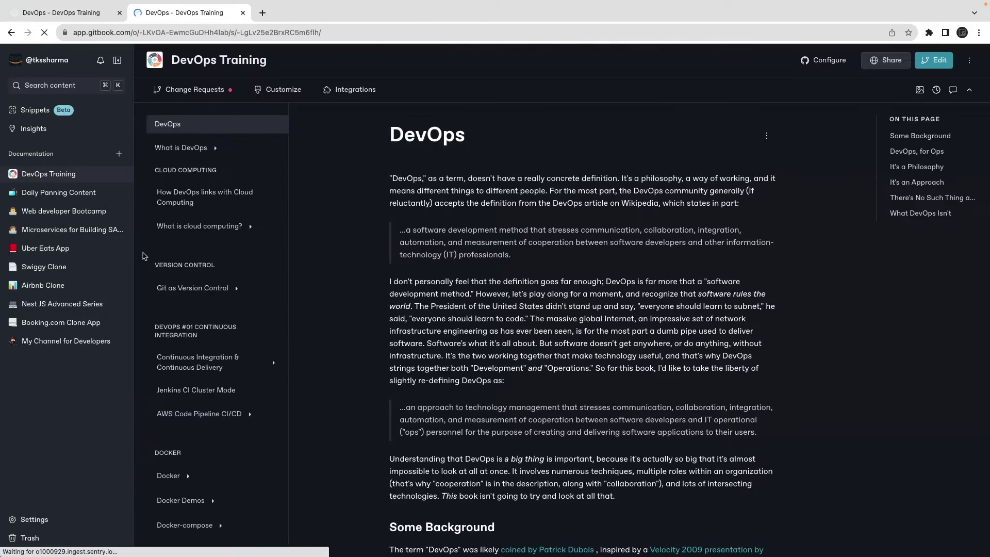
Step: Create a new blank space and rename it from Untitled to 'My Organization'
{"action": "left_click", "coordinate": [119, 155]}
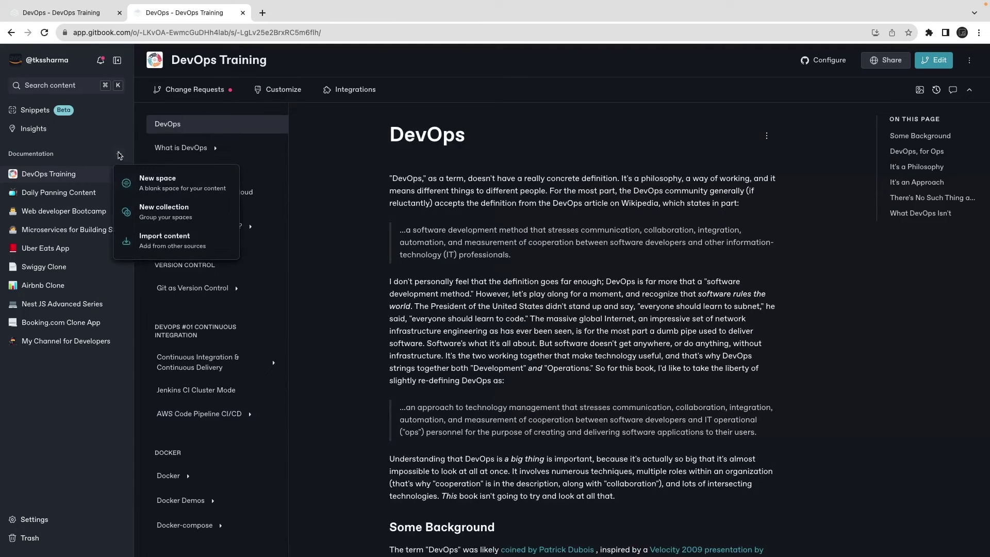
{"action": "left_click", "coordinate": [170, 187]}
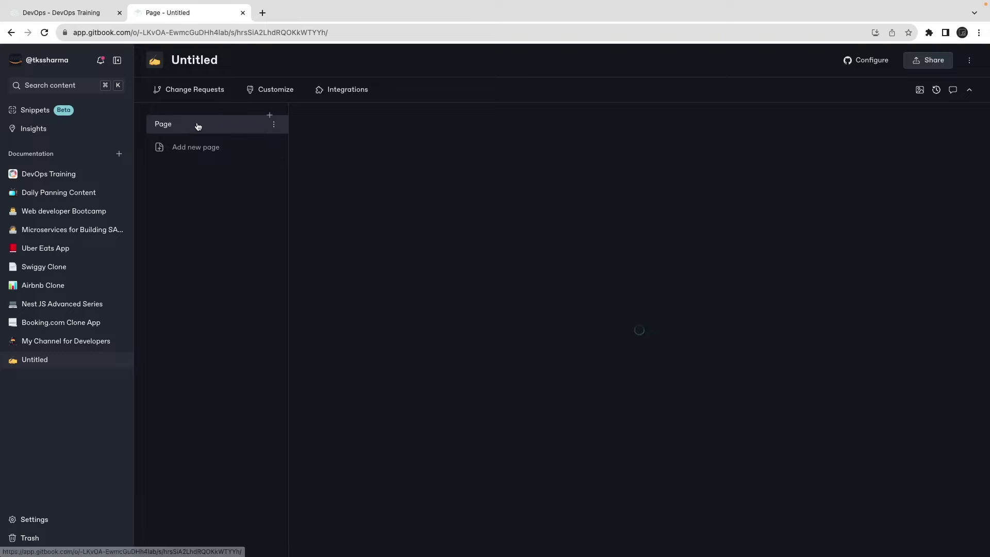
{"action": "double_click", "coordinate": [196, 60]}
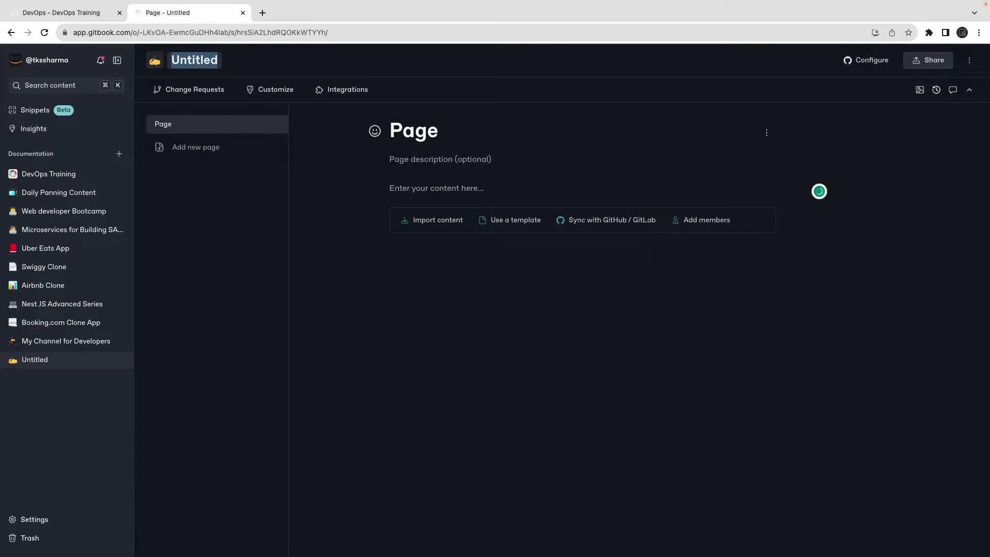
{"action": "type", "text": "My Organi"}
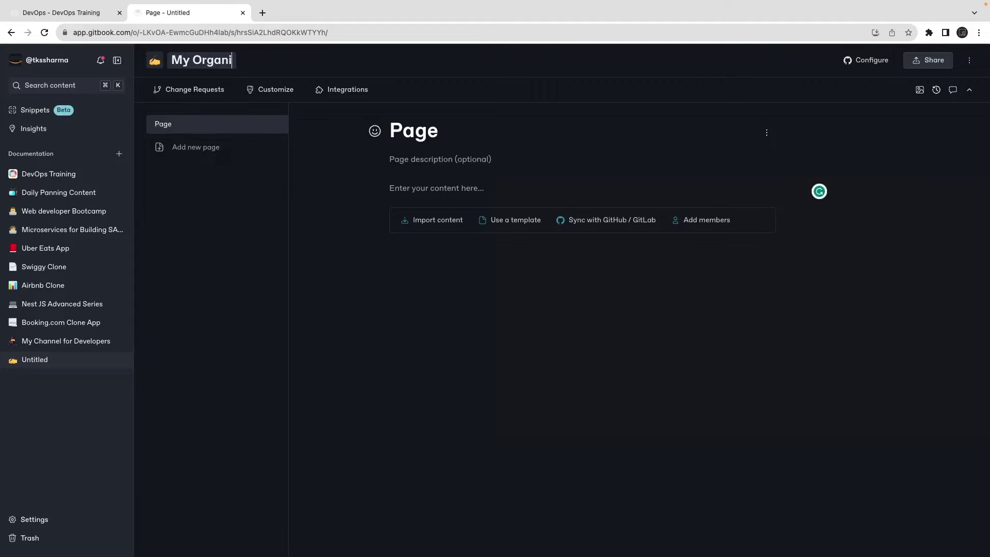
{"action": "type", "text": "zation"}
{"action": "key", "text": "Return"}
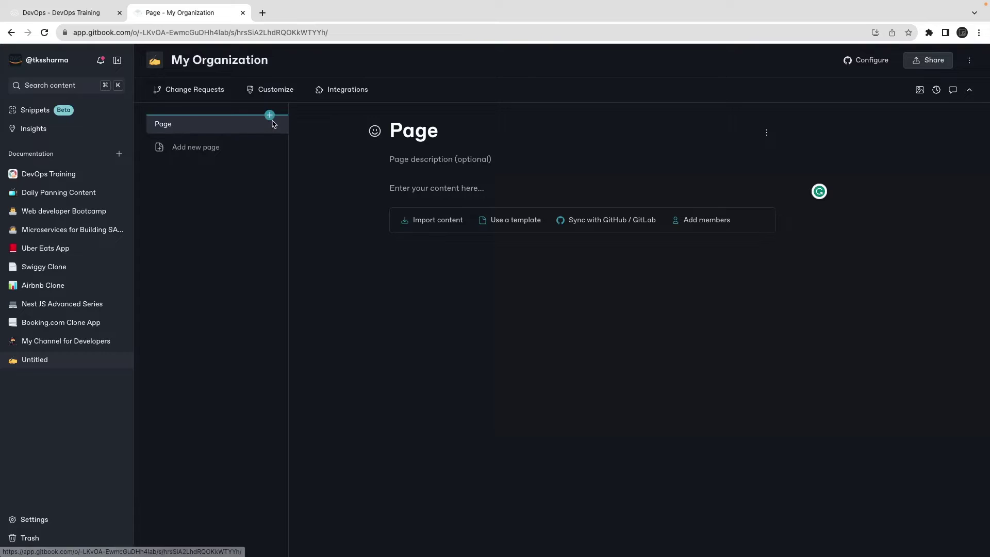
{"action": "left_click", "coordinate": [274, 124]}
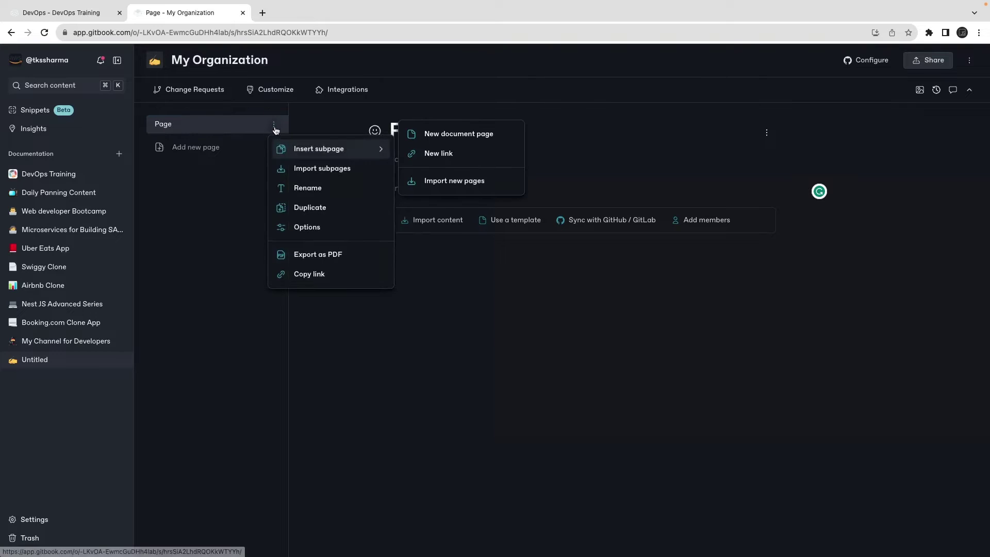
Step: Rename the first page from 'Page' to 'My Comapny' in the Edit page dialog
{"action": "left_click", "coordinate": [319, 187]}
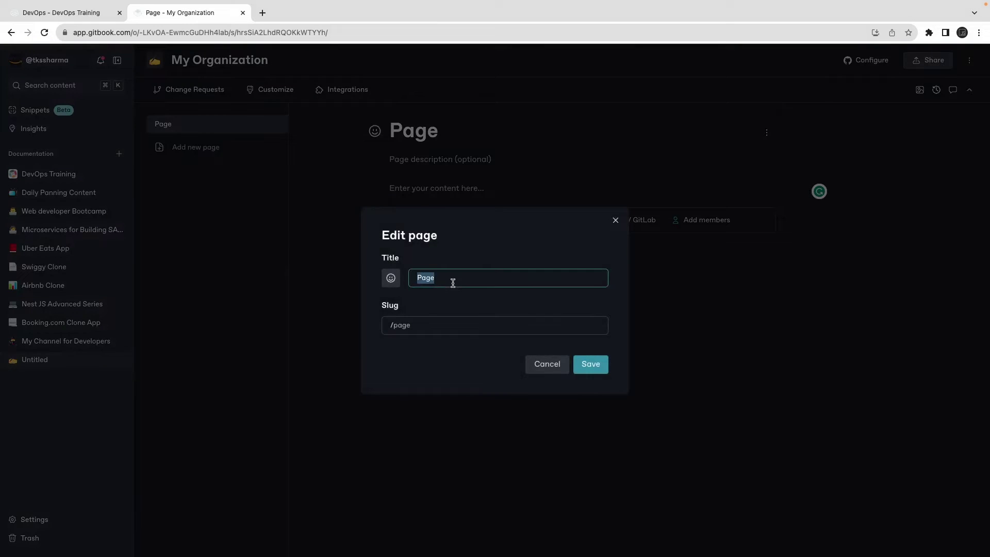
{"action": "type", "text": "mY"}
{"action": "key", "text": "BackSpace"}
{"action": "key", "text": "BackSpace"}
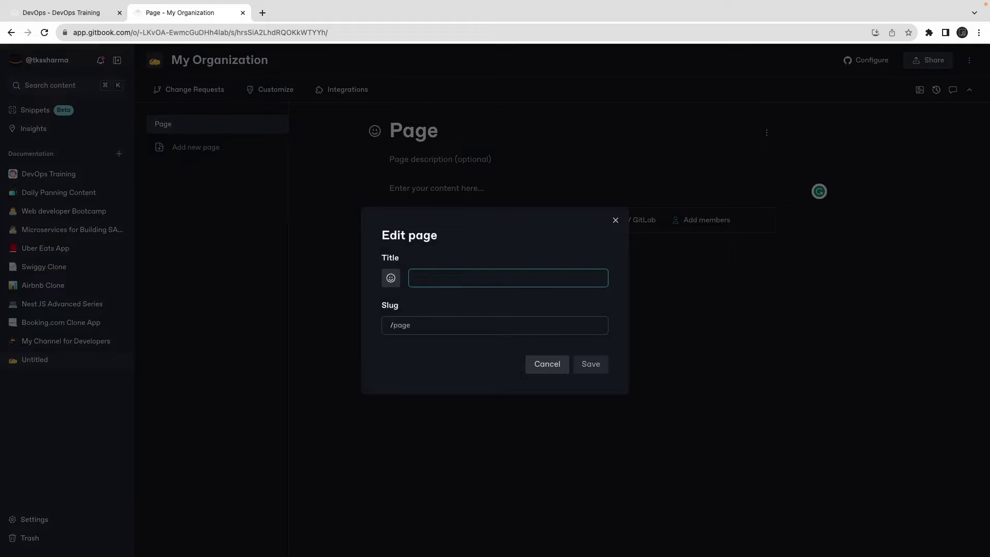
{"action": "type", "text": "My Co"}
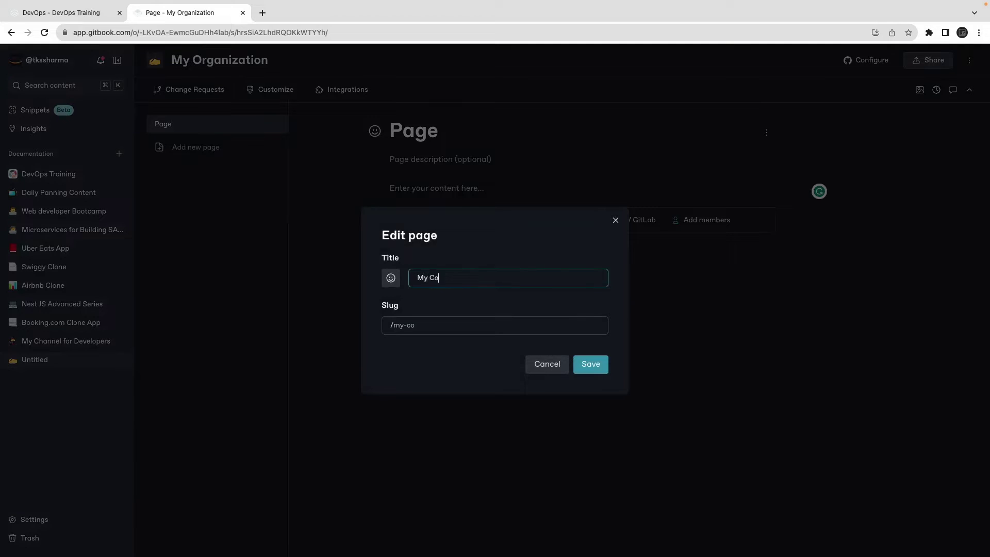
{"action": "type", "text": "mapny"}
{"action": "left_click", "coordinate": [593, 367]}
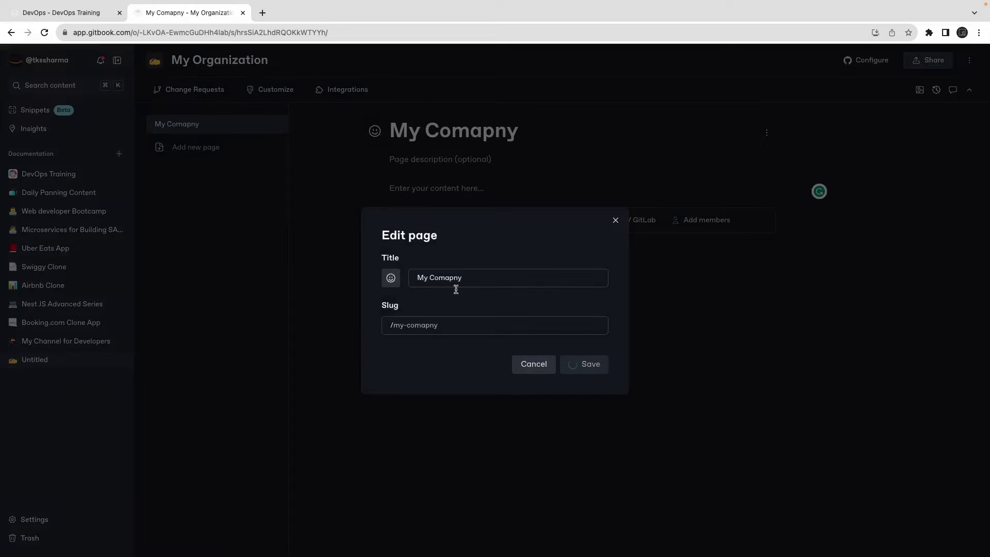
{"action": "left_click", "coordinate": [196, 150]}
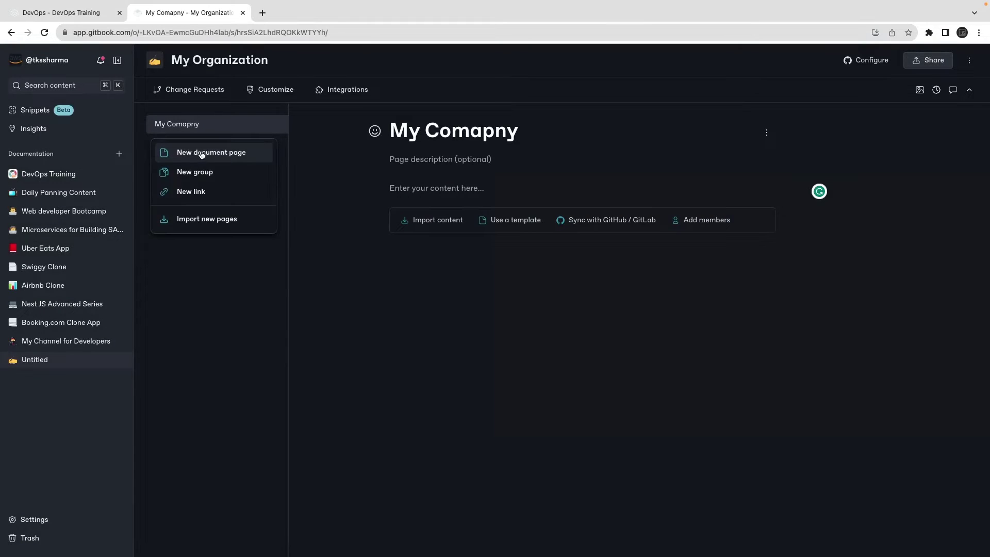
Step: Preview the API Docs, Daily Planning, Design System and Internal Wiki templates, then apply Internal Wiki
{"action": "left_click", "coordinate": [349, 259]}
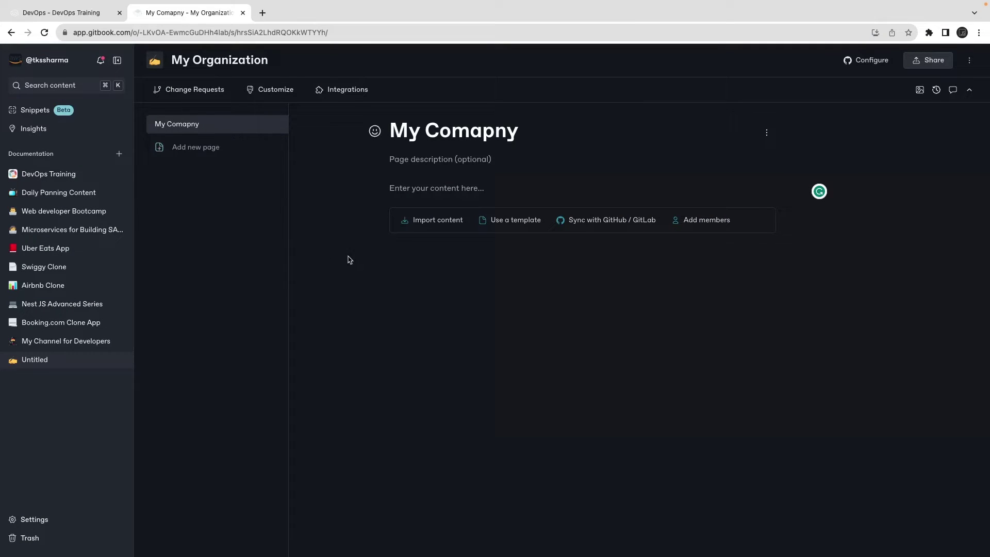
{"action": "left_click", "coordinate": [513, 221]}
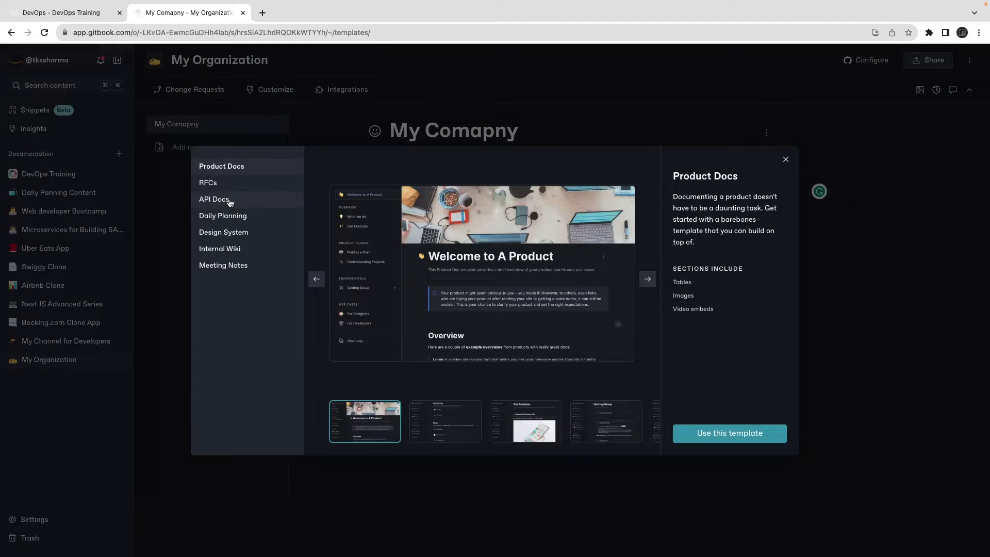
{"action": "left_click", "coordinate": [230, 202]}
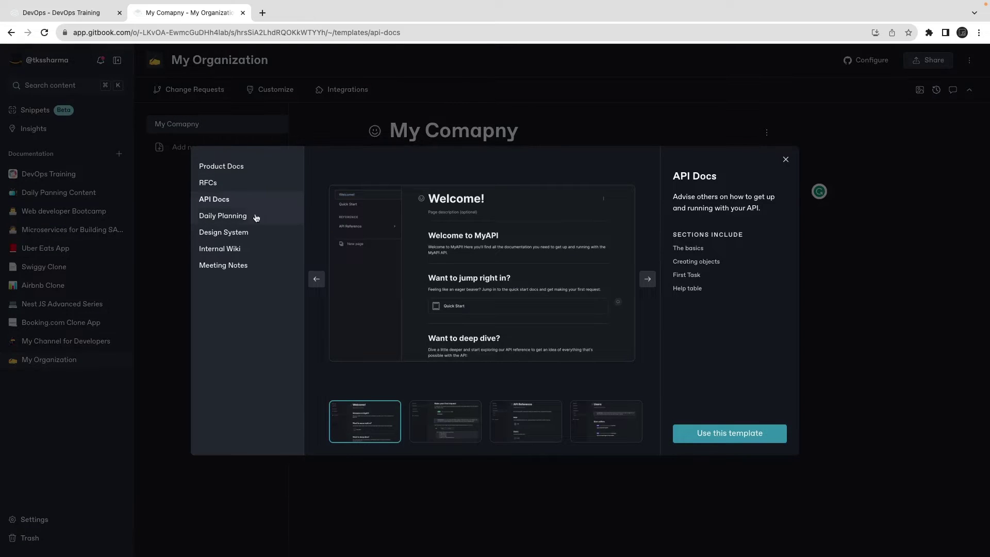
{"action": "left_click", "coordinate": [230, 219]}
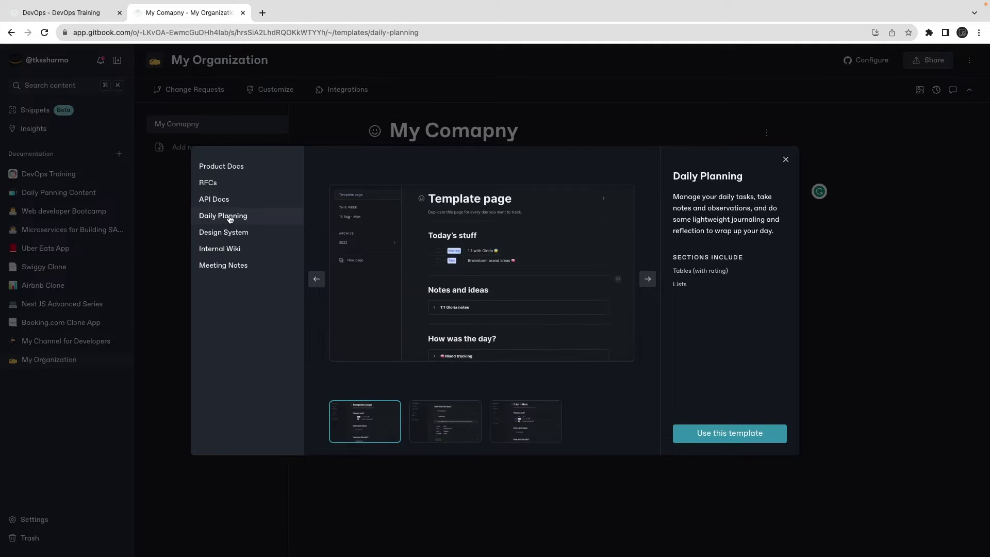
{"action": "left_click", "coordinate": [227, 233]}
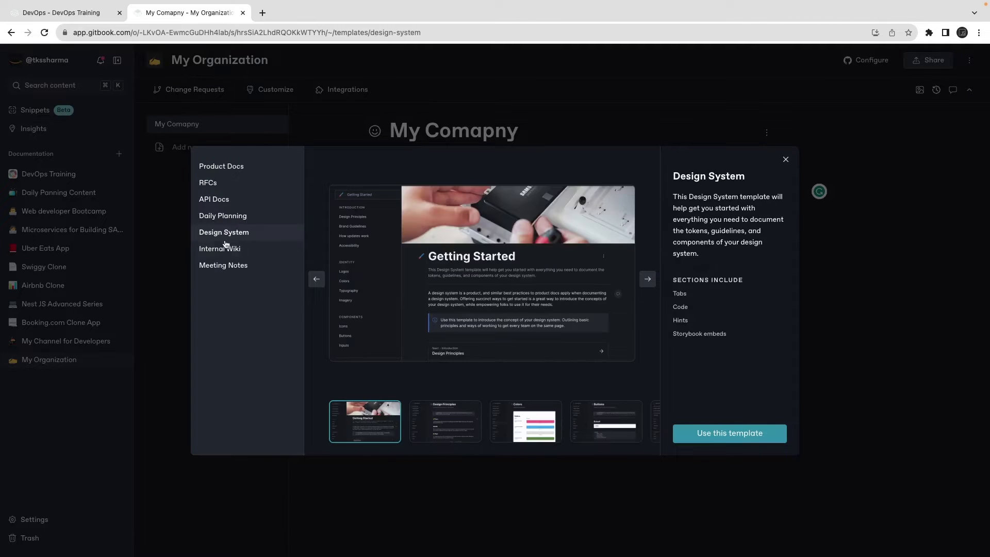
{"action": "left_click", "coordinate": [226, 247]}
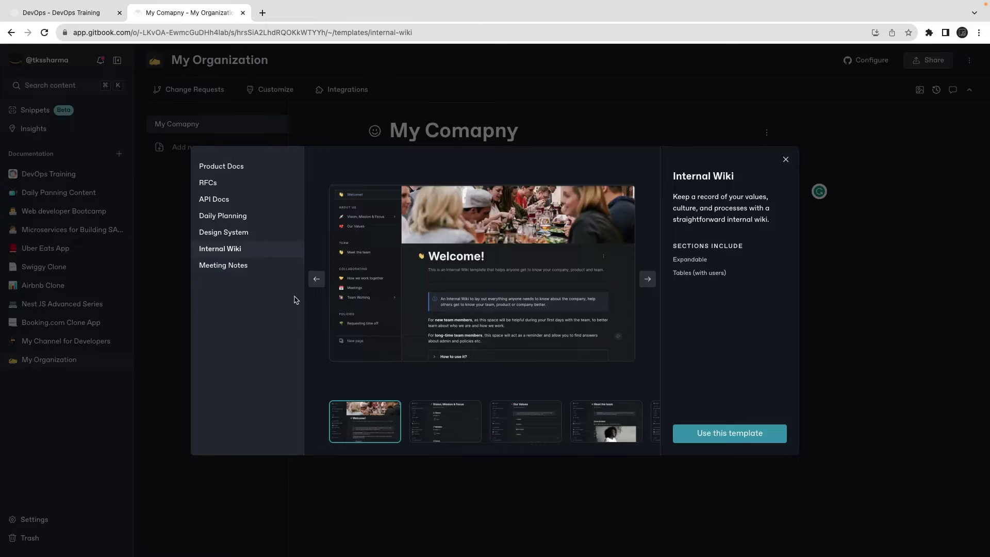
{"action": "left_click", "coordinate": [725, 433]}
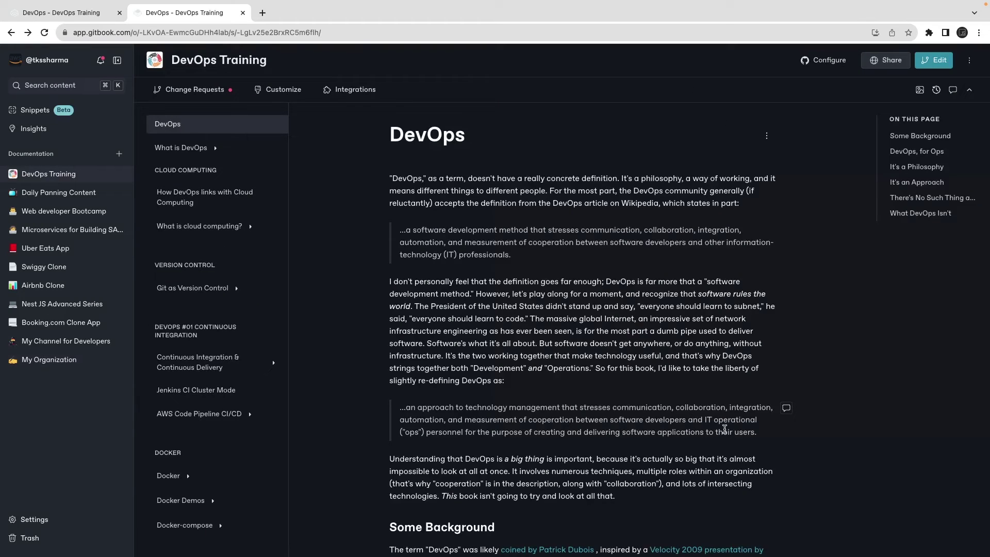
Step: Open My Organization, check its change requests, and open then close the Share dialog
{"action": "left_click", "coordinate": [21, 361]}
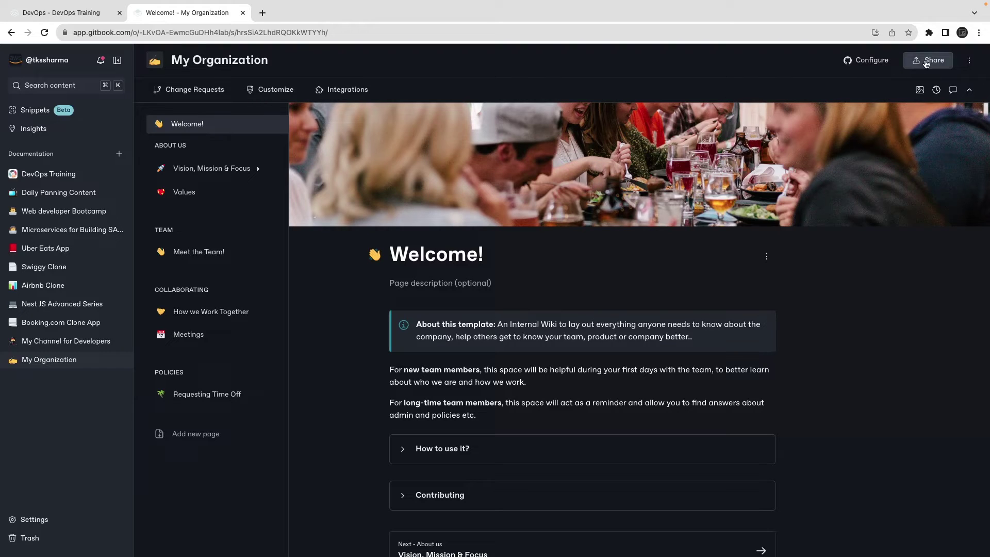
{"action": "left_click", "coordinate": [190, 93]}
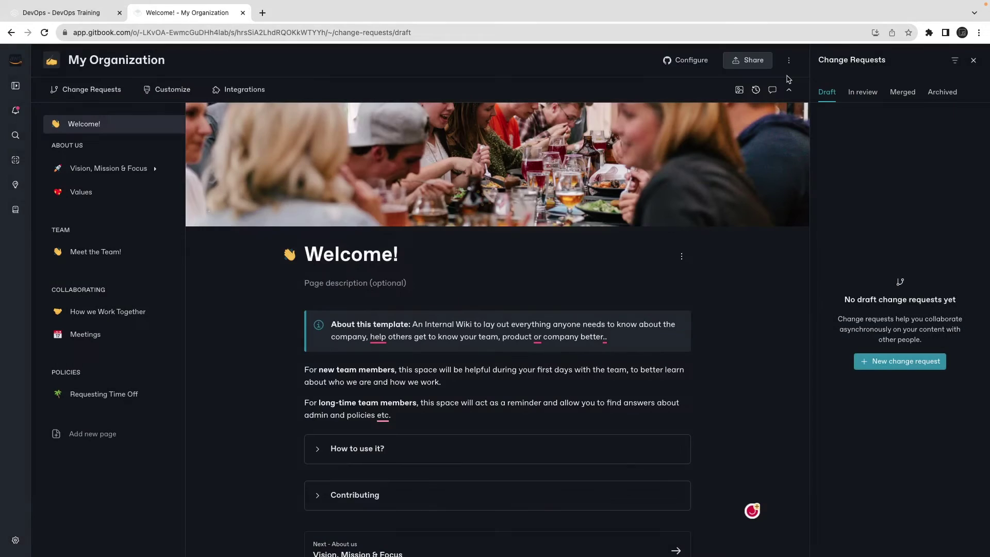
{"action": "left_click", "coordinate": [747, 60]}
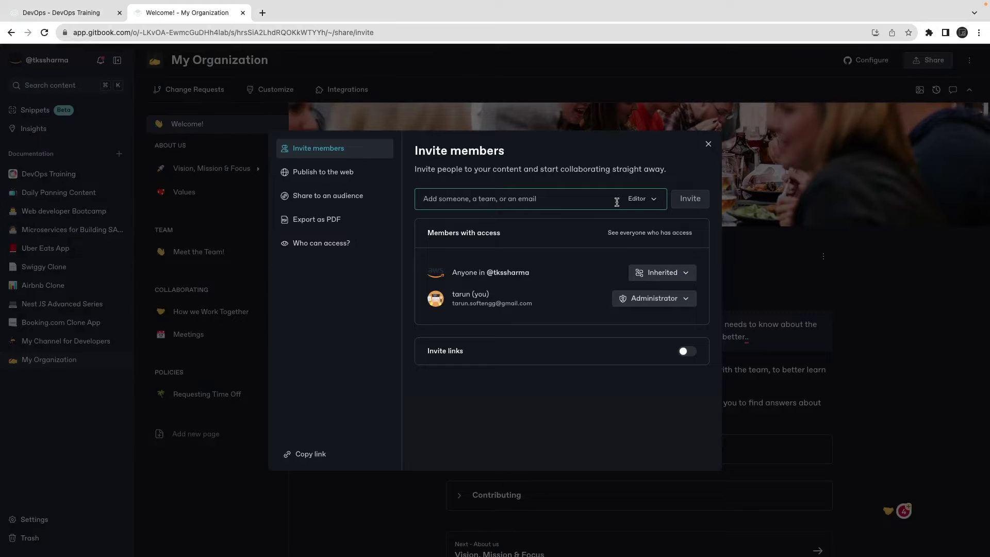
{"action": "left_click", "coordinate": [708, 144]}
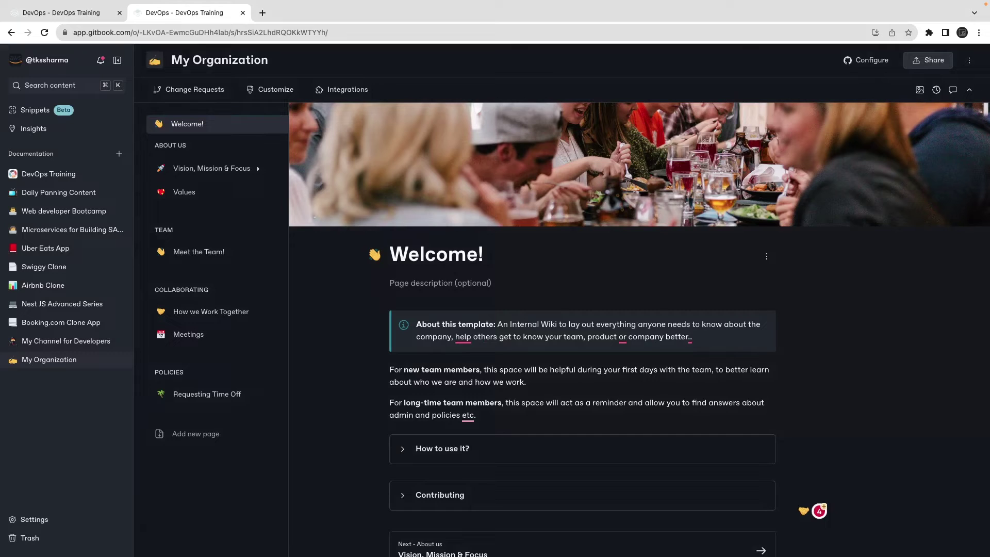
Step: Try to edit My Organization in a change request and dismiss the resulting error
{"action": "left_click", "coordinate": [970, 60]}
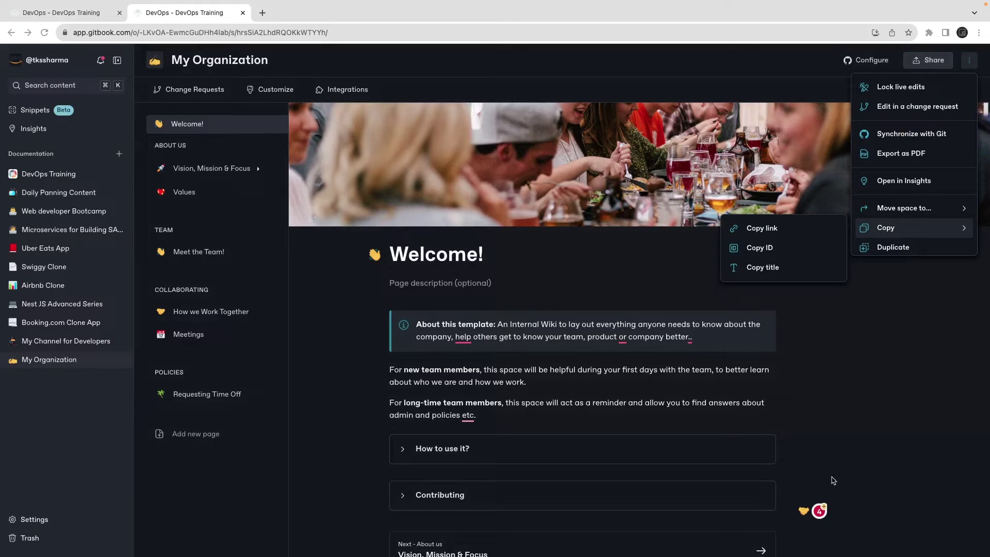
{"action": "left_click", "coordinate": [969, 60]}
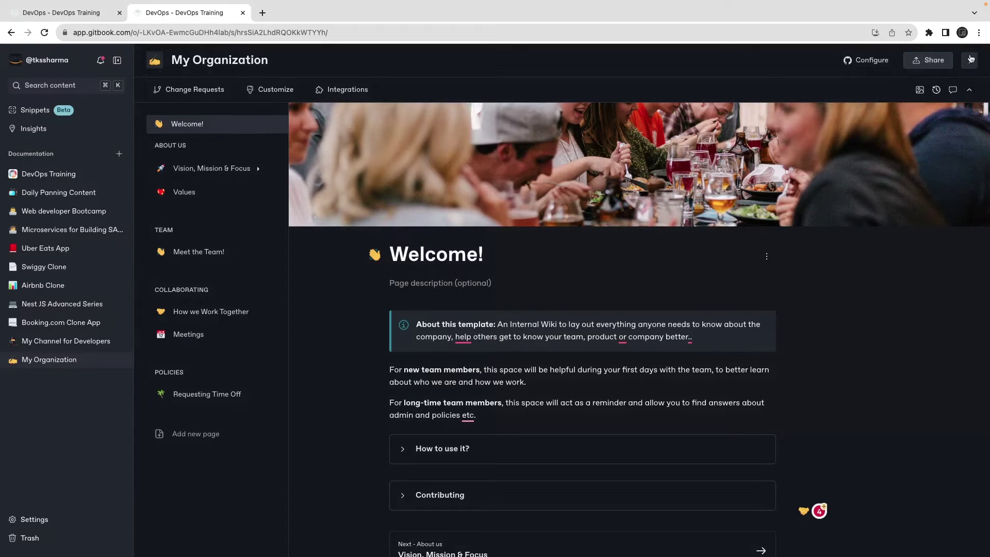
{"action": "left_click", "coordinate": [969, 60]}
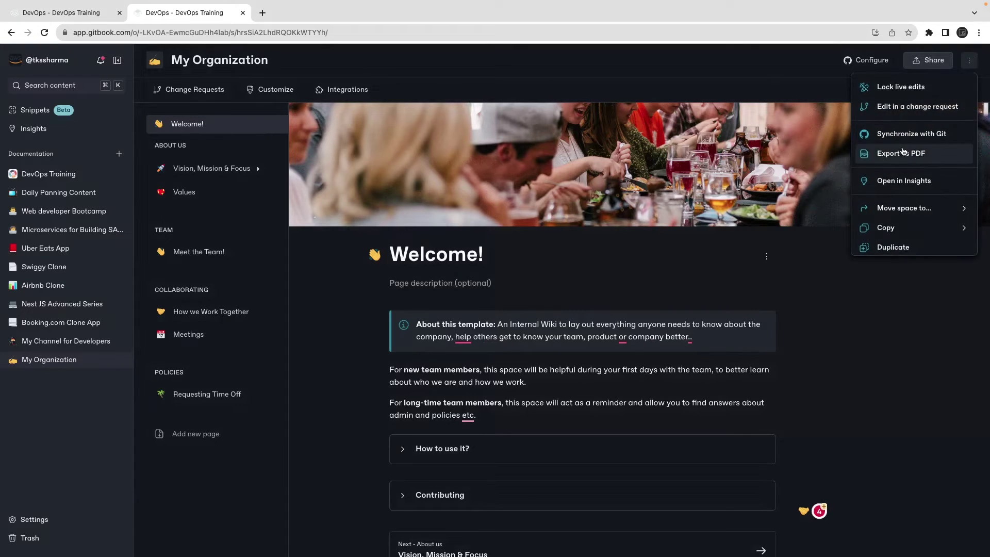
{"action": "left_click", "coordinate": [911, 108]}
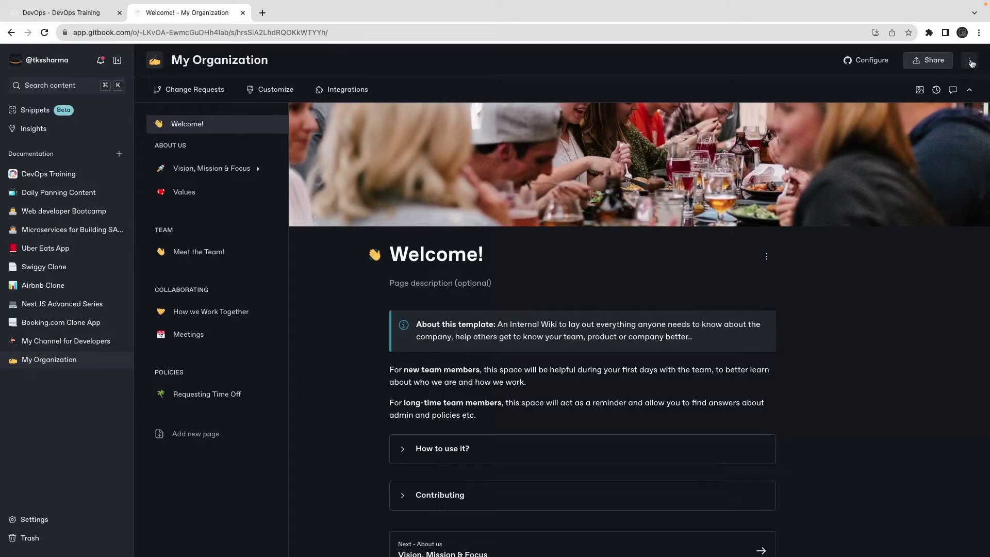
{"action": "left_click", "coordinate": [970, 60]}
{"action": "left_click", "coordinate": [891, 108]}
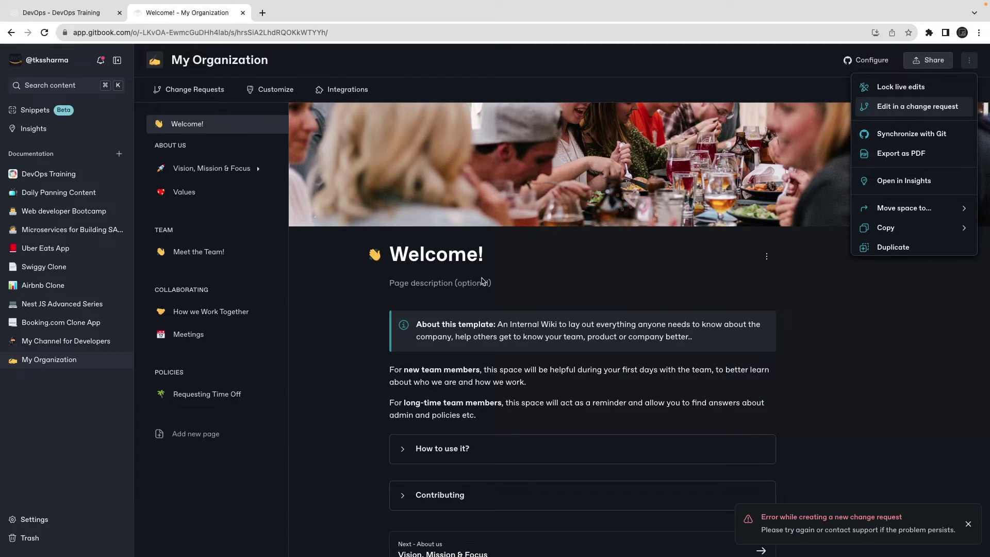
{"action": "left_click", "coordinate": [967, 525]}
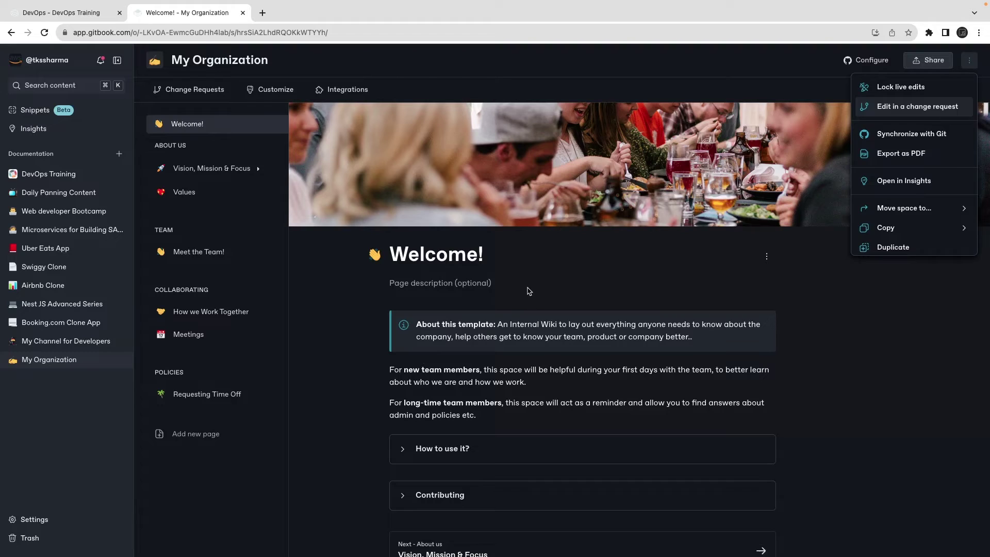
{"action": "left_click", "coordinate": [438, 286]}
Step: Remove the test line from the Welcome hint box and go to Vision, Mission & Focus
{"action": "key", "text": "Return"}
{"action": "key", "text": "Return"}
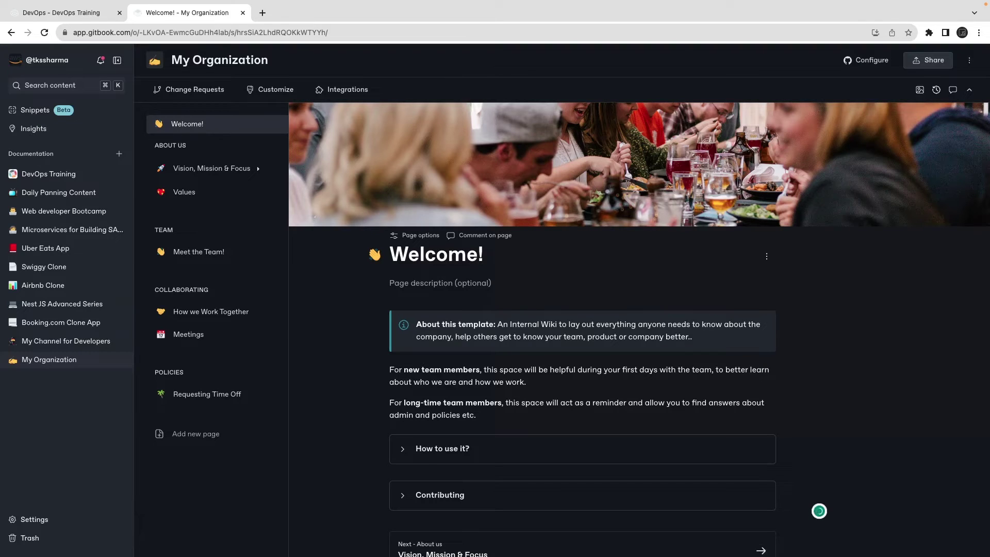
{"action": "key", "text": "Up"}
{"action": "key", "text": "Up"}
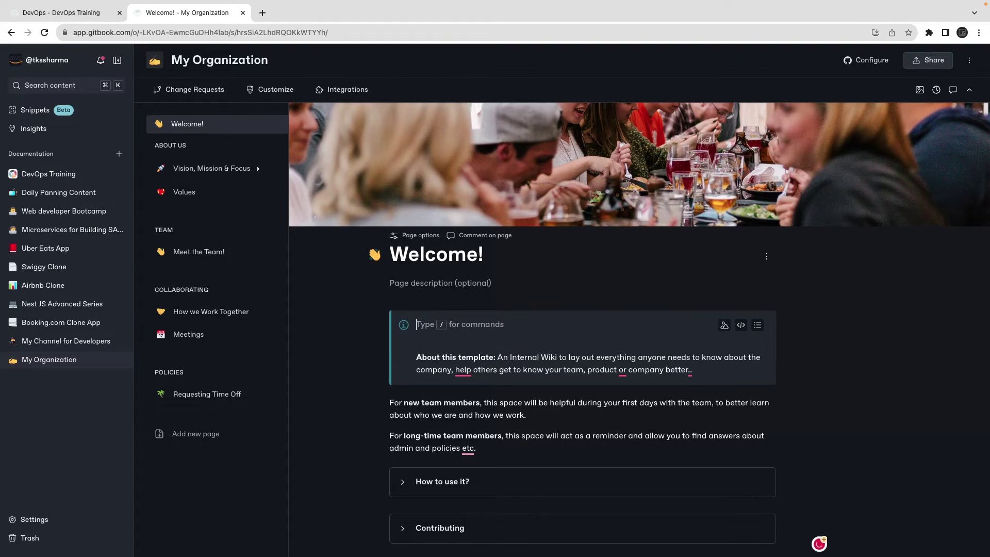
{"action": "type", "text": "hELLO"}
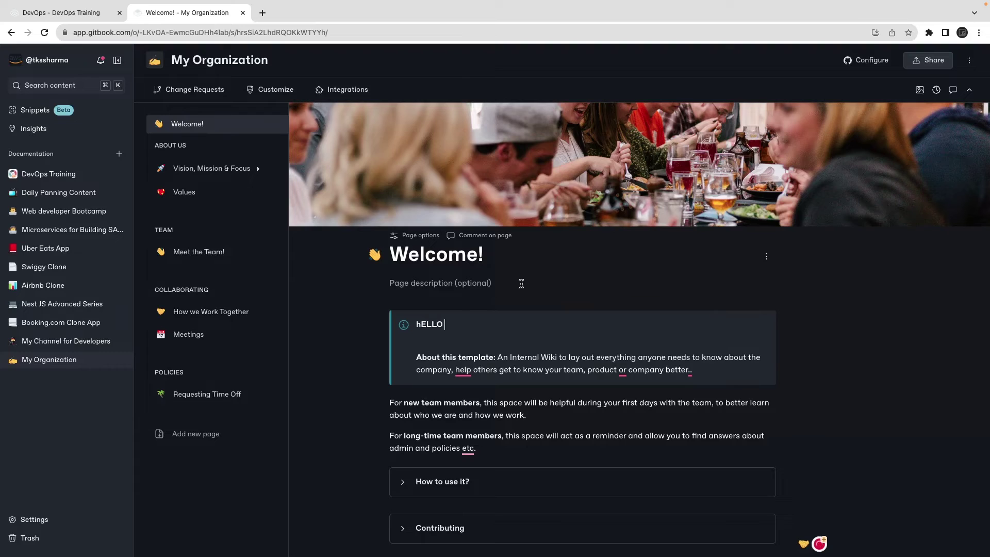
{"action": "key", "text": "BackSpace"}
{"action": "key", "text": "BackSpace"}
{"action": "key", "text": "BackSpace"}
{"action": "key", "text": "BackSpace"}
{"action": "key", "text": "BackSpace"}
{"action": "key", "text": "BackSpace"}
{"action": "key", "text": "BackSpace"}
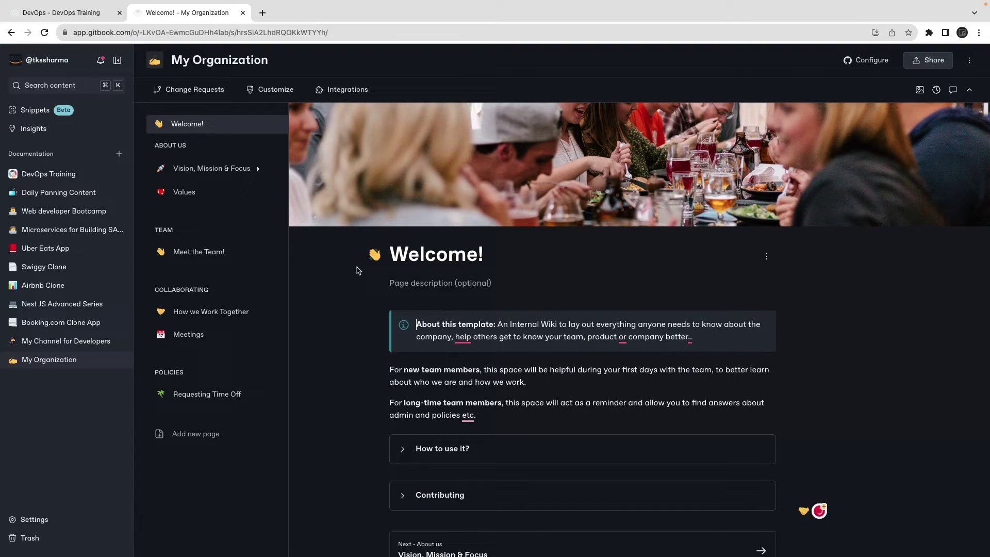
{"action": "left_click", "coordinate": [205, 165]}
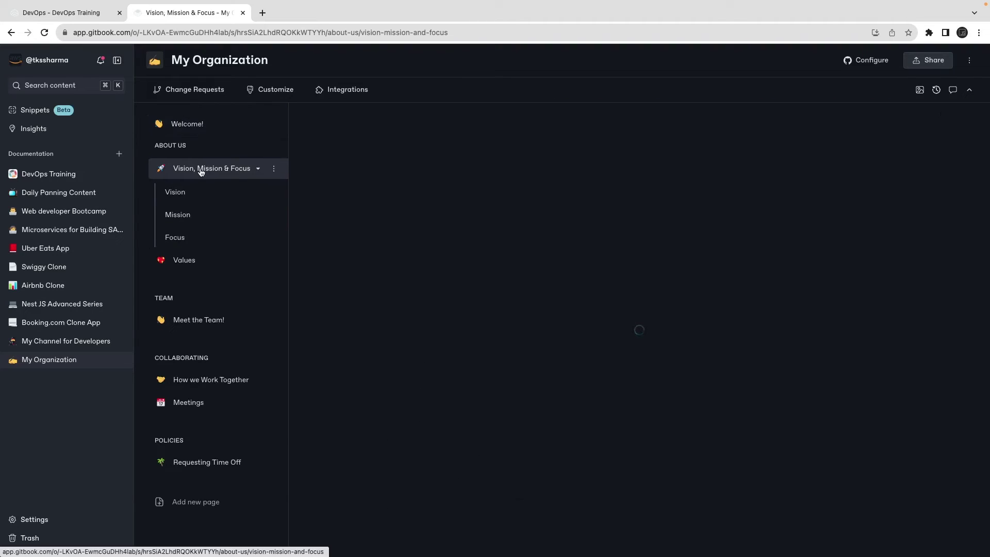
Step: In a change request, replace the Our Vision hint text with 'Learning and Exploring' and merge
{"action": "left_click", "coordinate": [969, 60]}
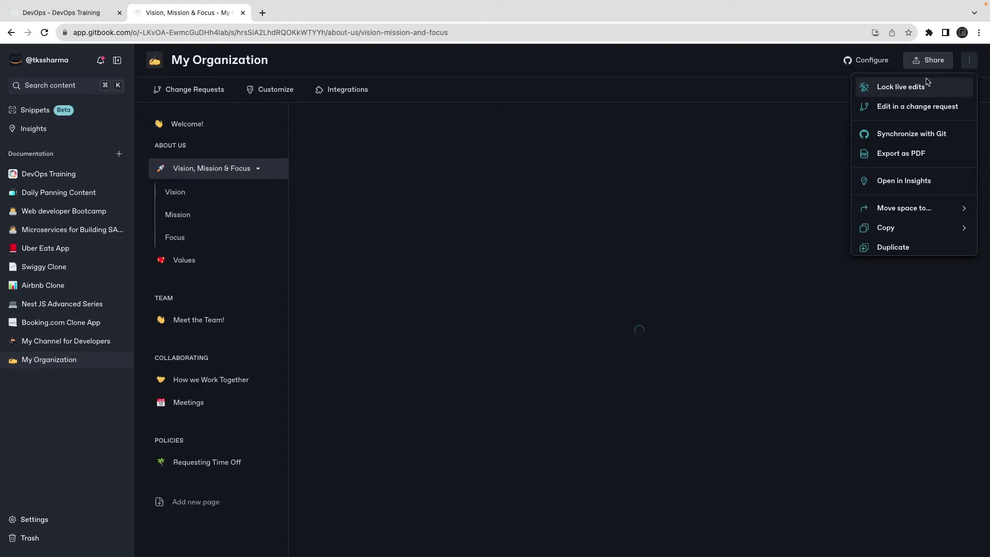
{"action": "left_click", "coordinate": [907, 108]}
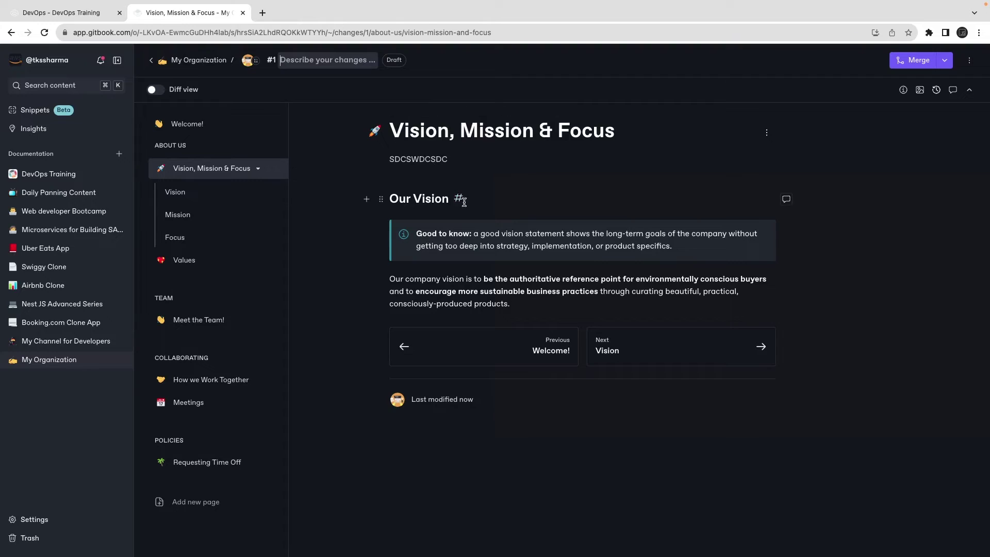
{"action": "left_click_drag", "start_coordinate": [673, 247], "coordinate": [417, 228]}
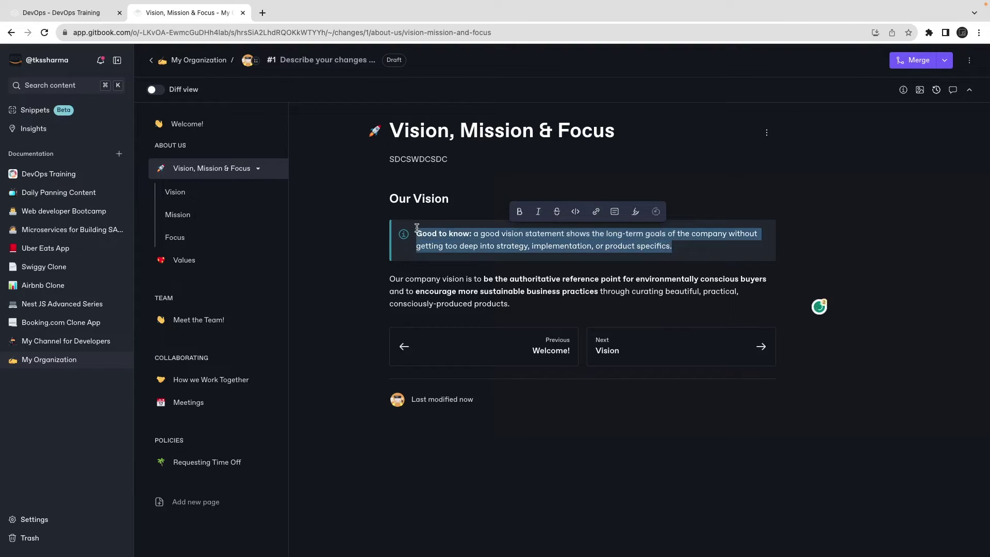
{"action": "type", "text": "Learning and Exploring"}
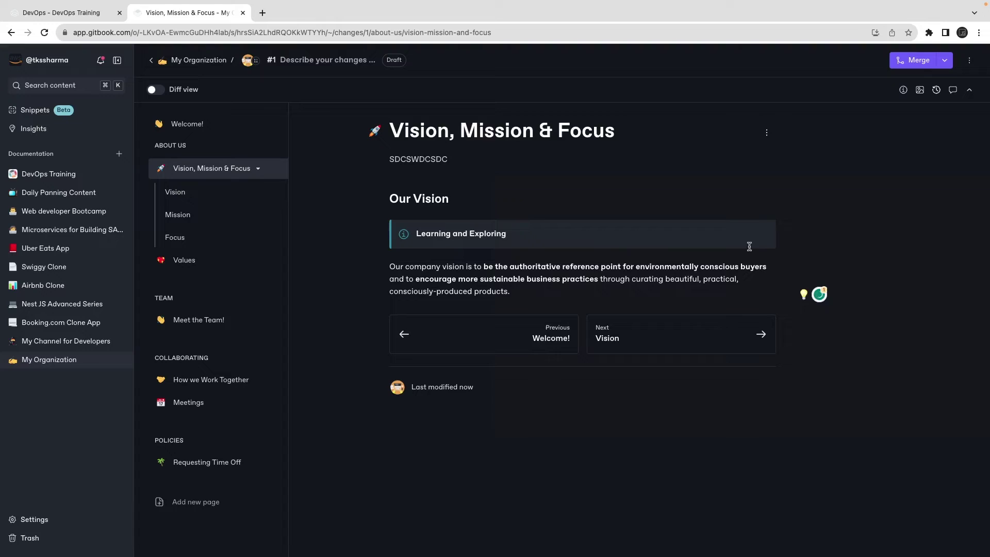
{"action": "left_click", "coordinate": [912, 61]}
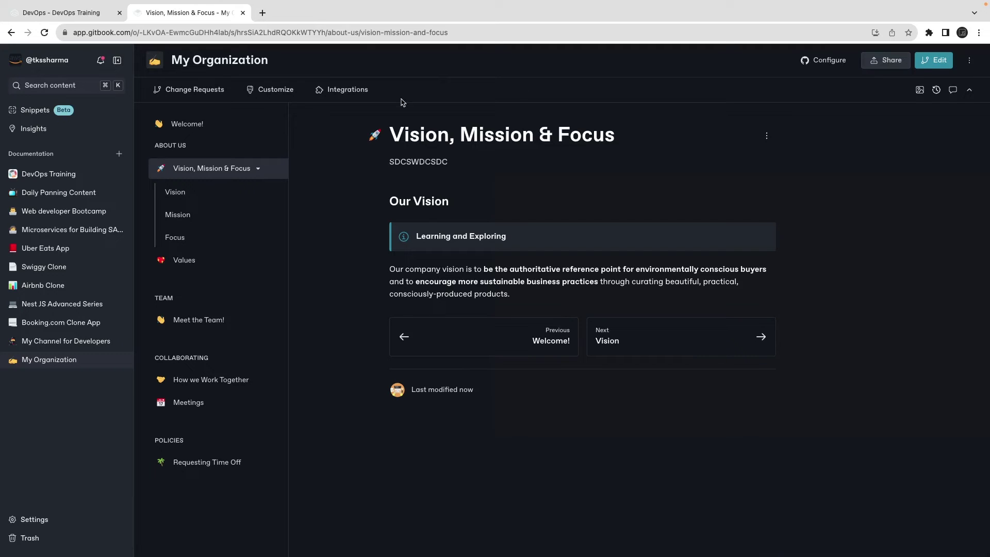
Step: Publish the My Organization space to the web from the Share dialog's Publish to the web settings
{"action": "left_click", "coordinate": [344, 91]}
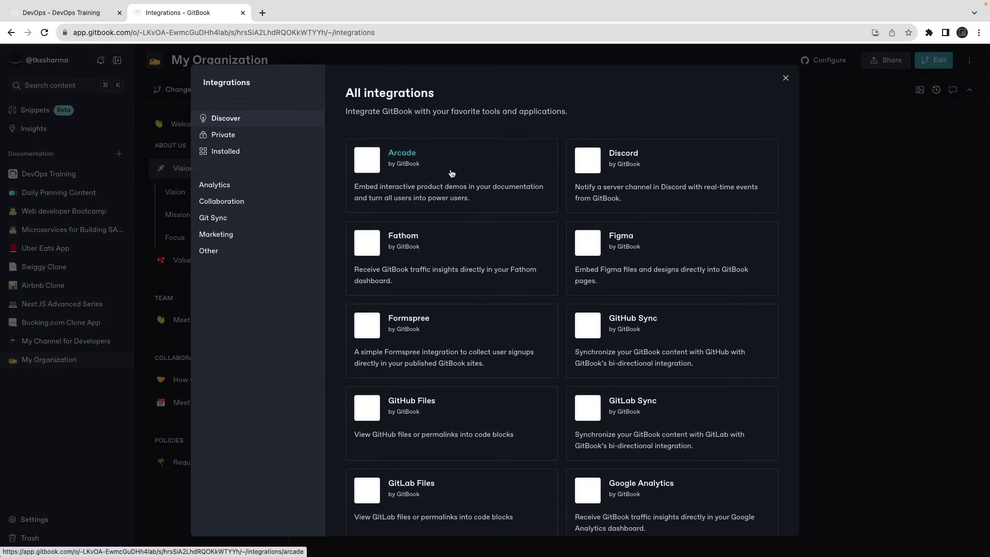
{"action": "left_click", "coordinate": [785, 78]}
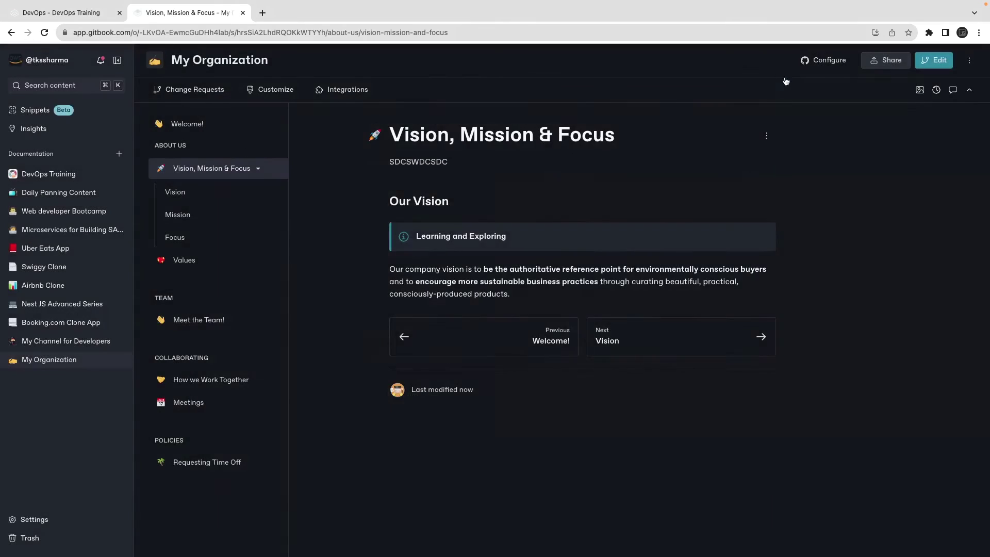
{"action": "left_click", "coordinate": [883, 63]}
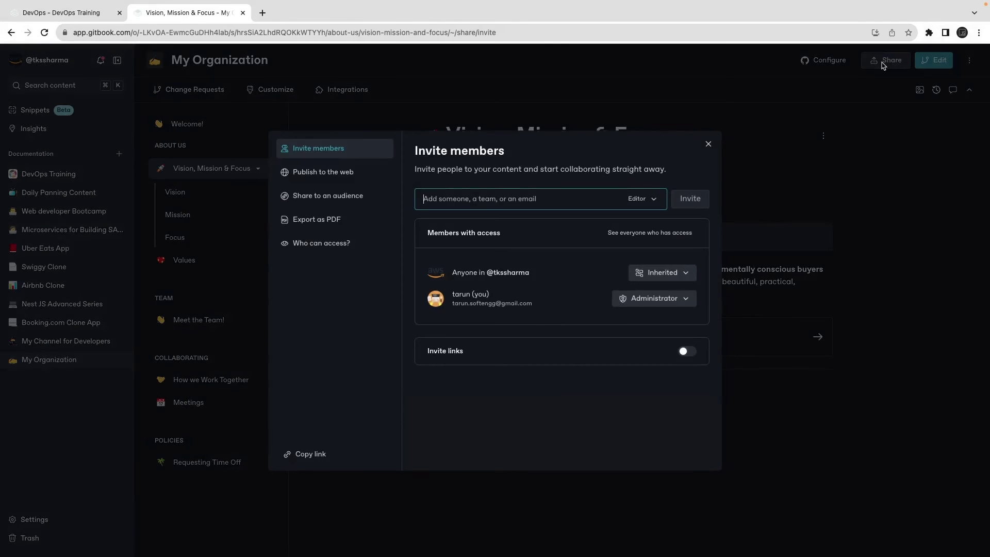
{"action": "left_click", "coordinate": [302, 176]}
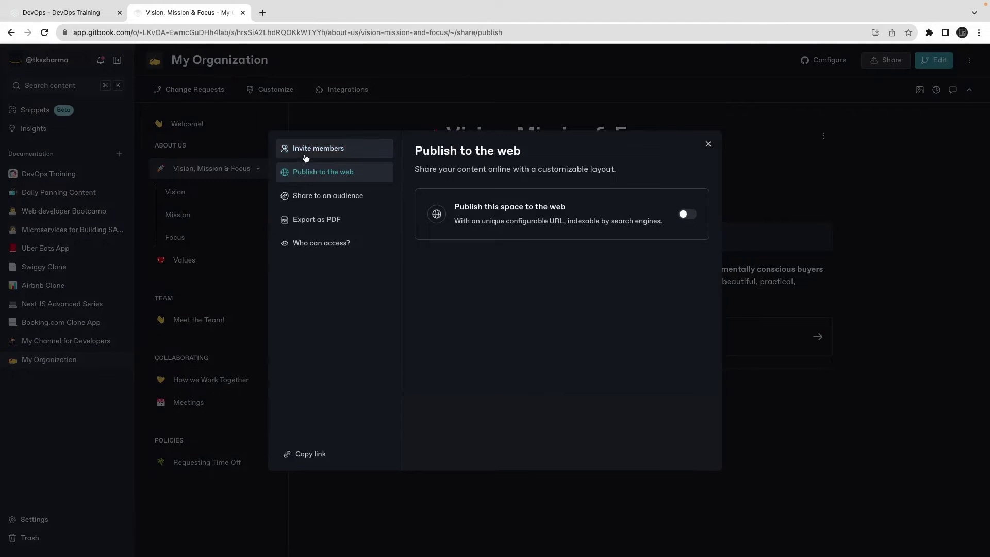
{"action": "left_click", "coordinate": [306, 155]}
{"action": "left_click", "coordinate": [305, 176]}
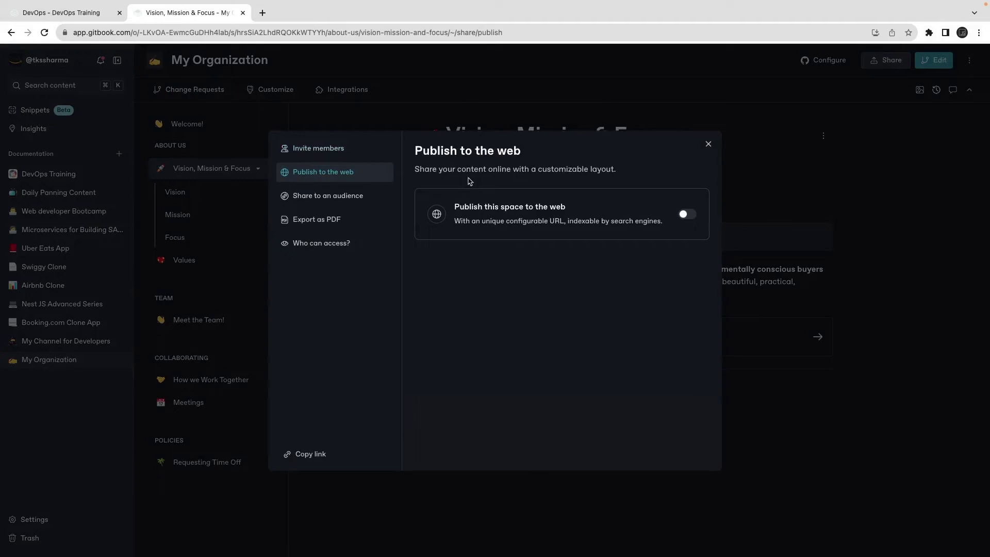
{"action": "left_click", "coordinate": [695, 213]}
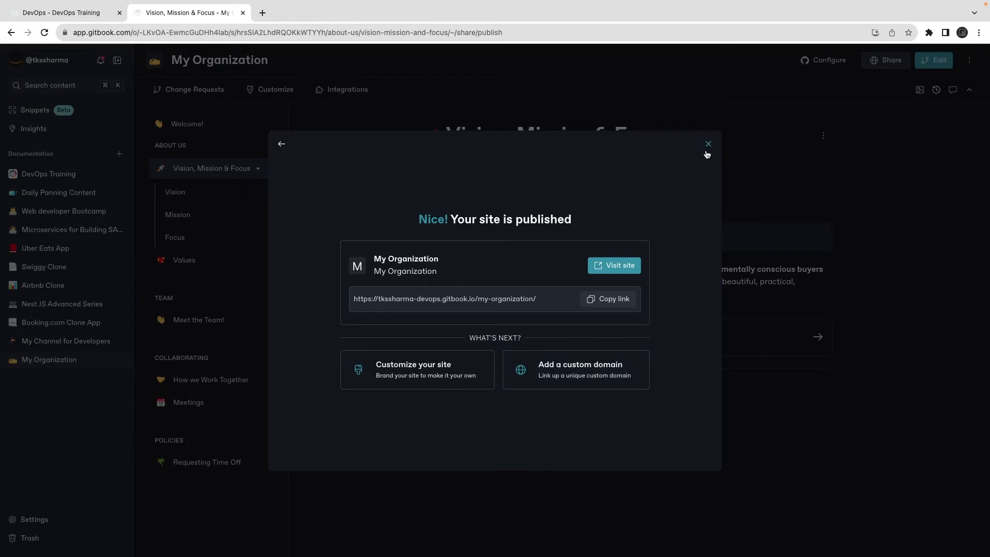
Step: Start adding a custom domain, cancel that setup, and close the sharing dialog
{"action": "left_click", "coordinate": [598, 366]}
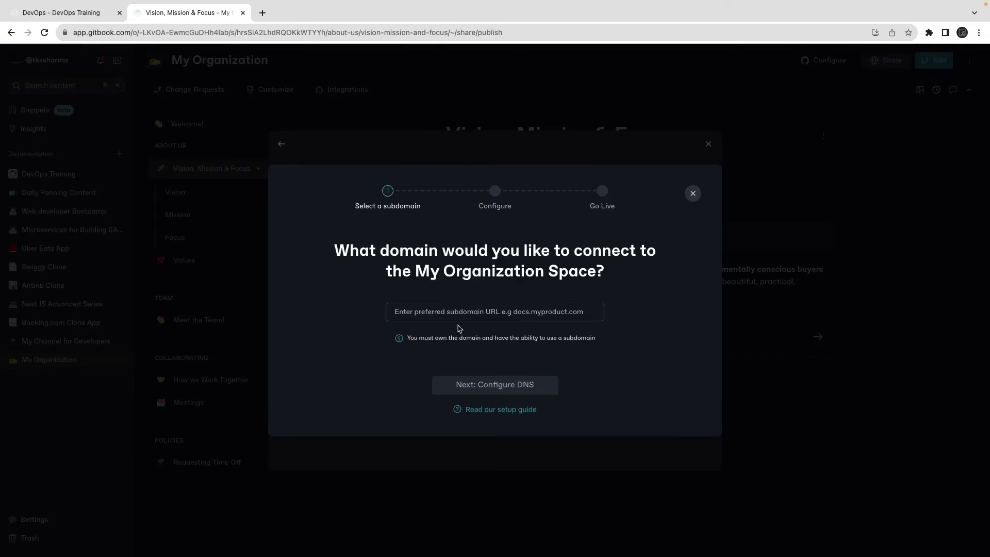
{"action": "left_click", "coordinate": [438, 313]}
{"action": "left_click", "coordinate": [692, 193]}
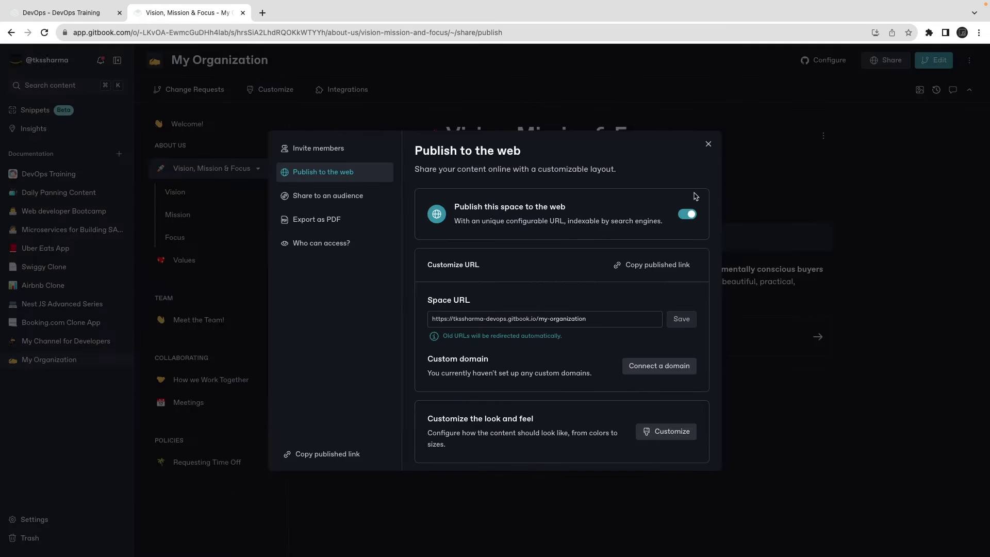
{"action": "left_click", "coordinate": [707, 144]}
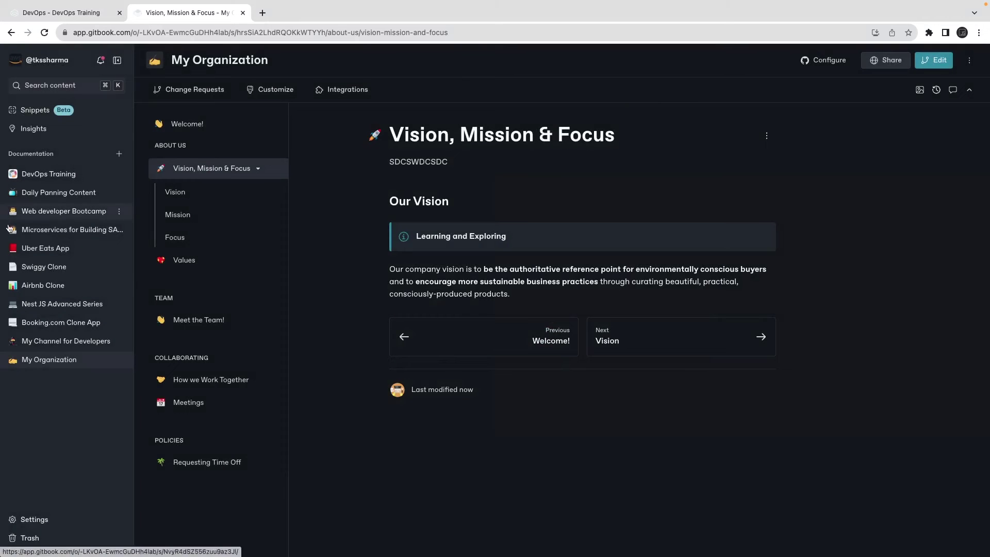
Step: Copy the custom domain connected to My Channel for Developers from its publishing settings
{"action": "left_click", "coordinate": [43, 343]}
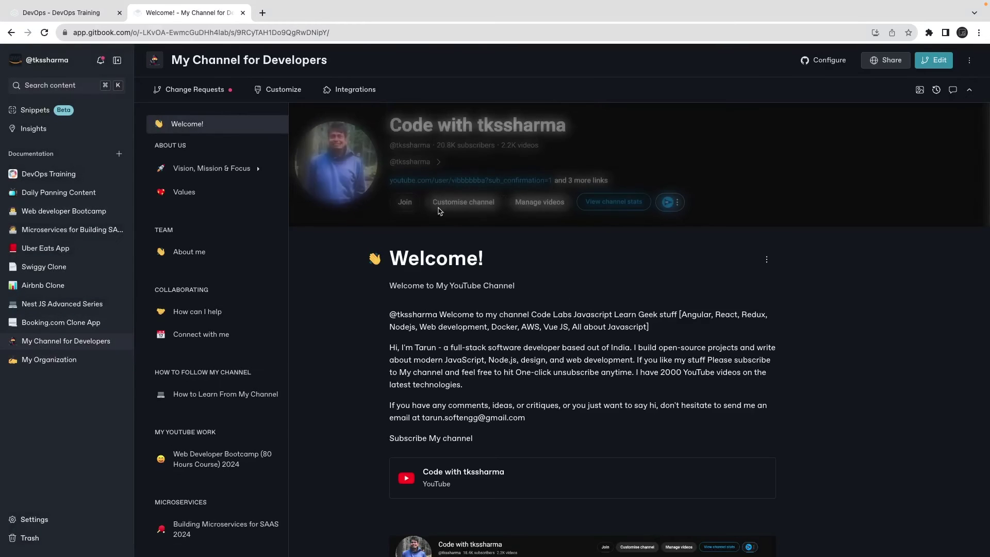
{"action": "left_click", "coordinate": [883, 65]}
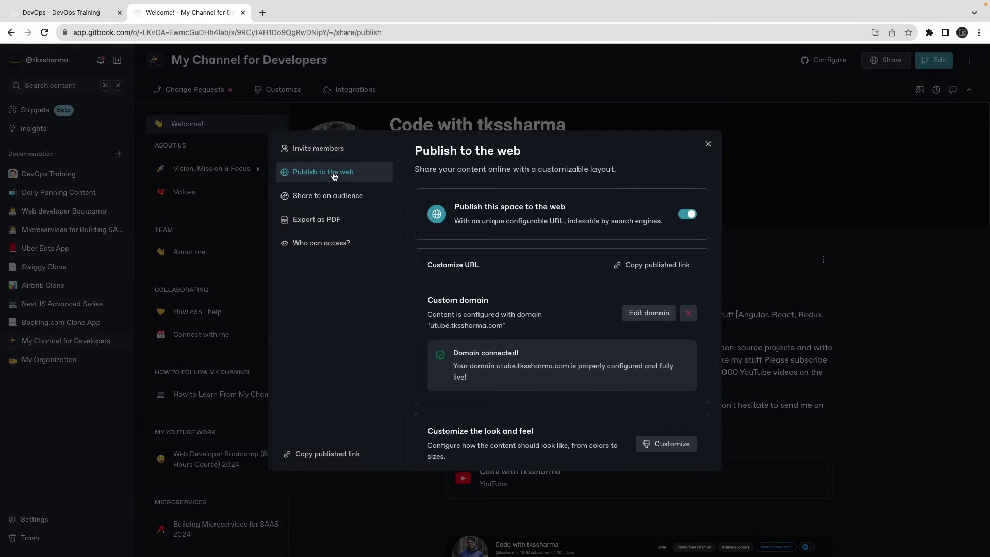
{"action": "scroll", "coordinate": [596, 320], "scroll_direction": "down", "scroll_amount": 1}
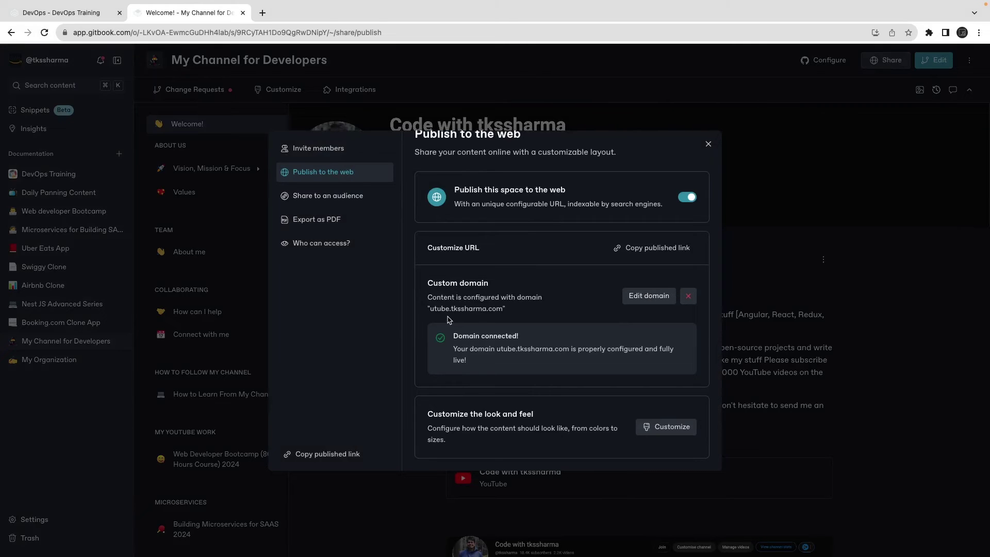
{"action": "left_click_drag", "start_coordinate": [431, 312], "coordinate": [504, 309]}
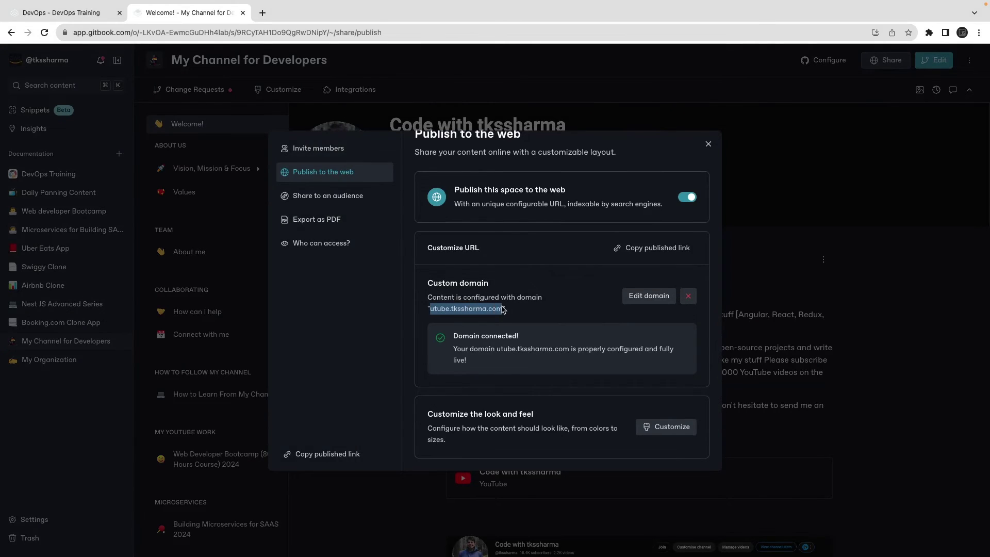
{"action": "right_click", "coordinate": [504, 309]}
{"action": "left_click", "coordinate": [504, 329]}
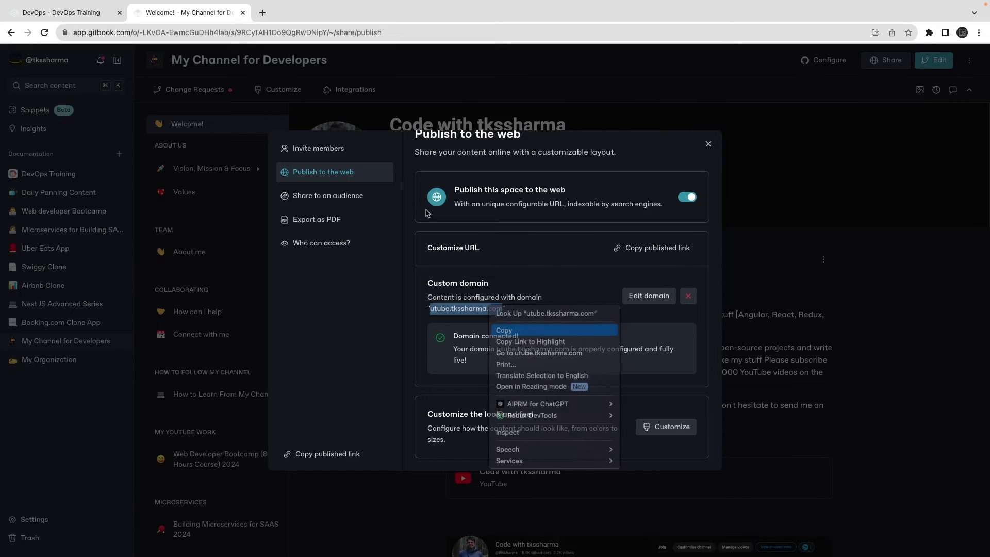
Step: Load the copied domain utube.tkssharma.com in a new browser tab
{"action": "left_click", "coordinate": [264, 14]}
{"action": "key", "text": "super+v"}
{"action": "key", "text": "Return"}
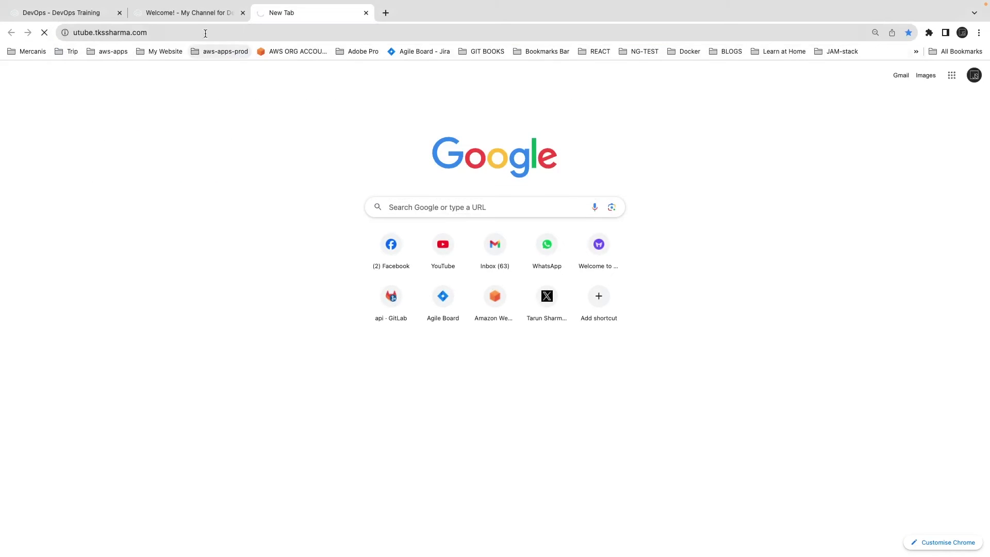
Step: Close the editor's publishing dialog and scroll through the published site's home page
{"action": "left_click", "coordinate": [184, 14]}
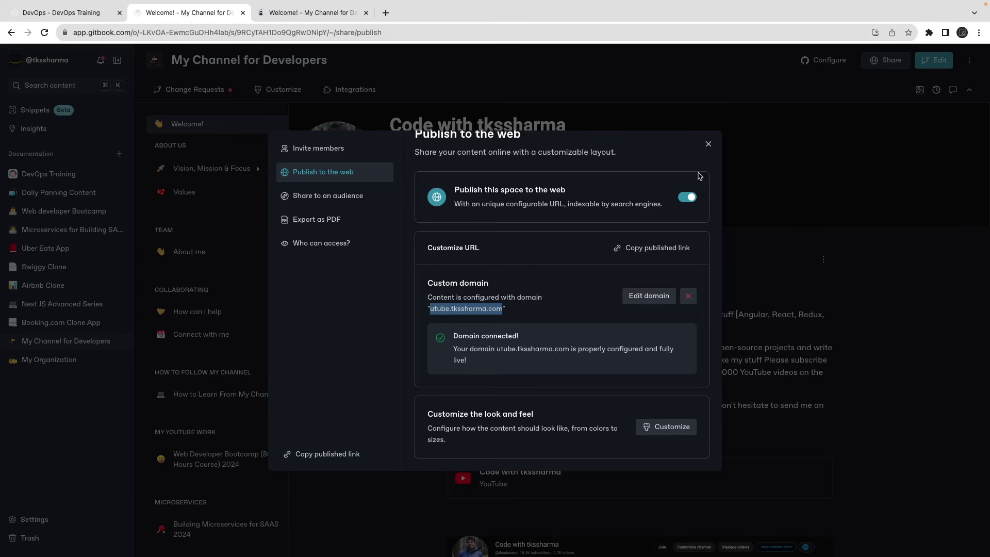
{"action": "left_click", "coordinate": [708, 147]}
{"action": "left_click", "coordinate": [301, 13]}
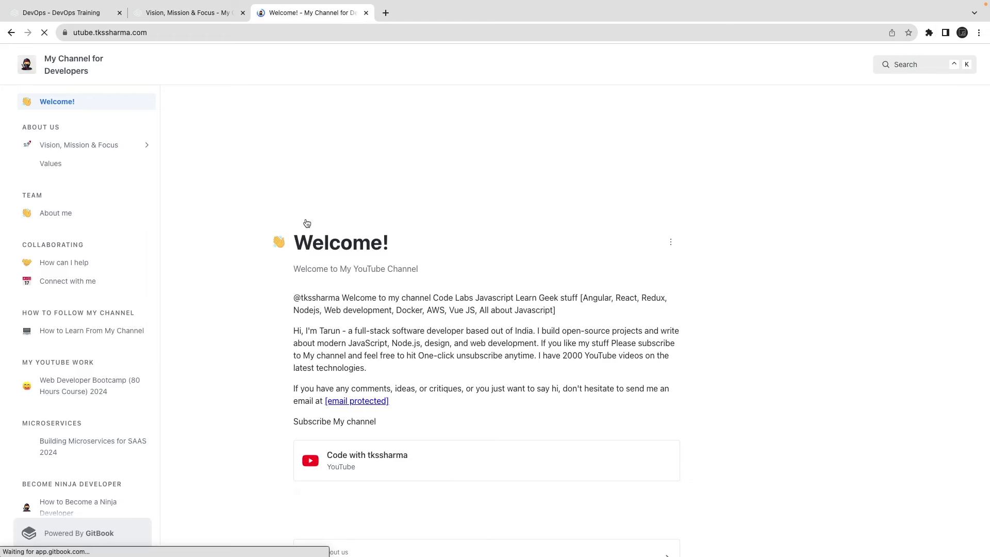
{"action": "scroll", "coordinate": [127, 356], "scroll_direction": "down", "scroll_amount": 6}
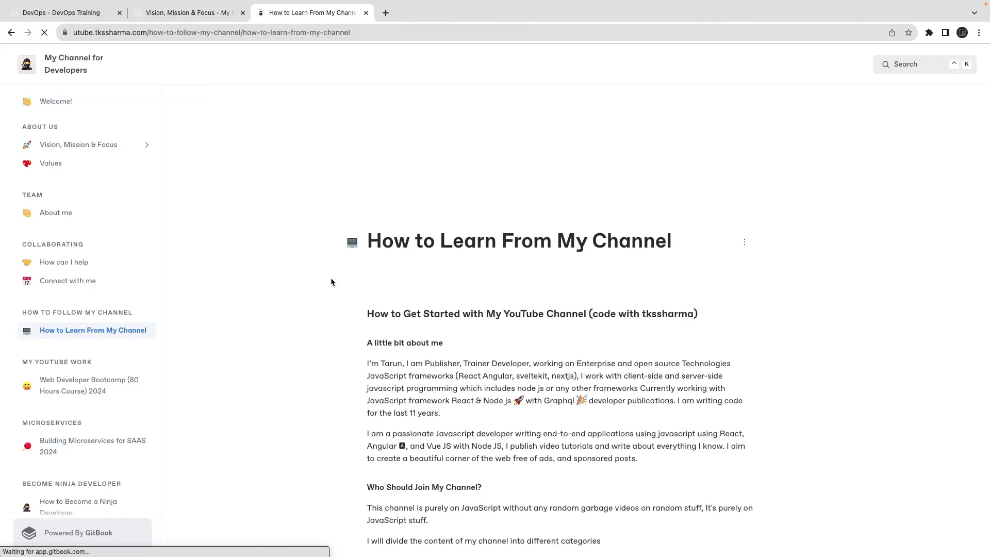
{"action": "scroll", "coordinate": [362, 305], "scroll_direction": "down", "scroll_amount": 15}
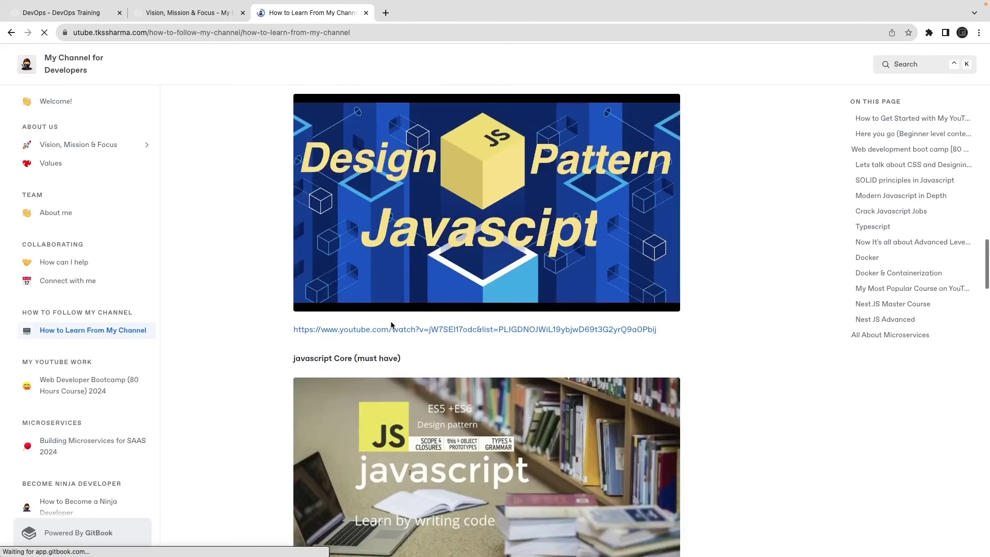
{"action": "scroll", "coordinate": [391, 325], "scroll_direction": "down", "scroll_amount": 15}
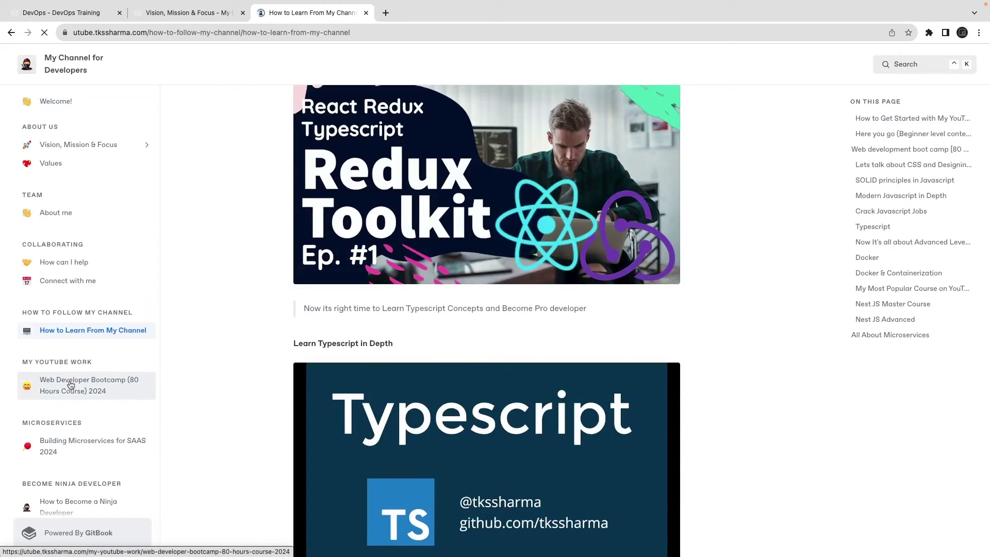
Step: Browse the Web Developer Bootcamp and Welcome pages, then return to the GitBook editor tab
{"action": "left_click", "coordinate": [70, 385]}
{"action": "scroll", "coordinate": [236, 345], "scroll_direction": "down", "scroll_amount": 15}
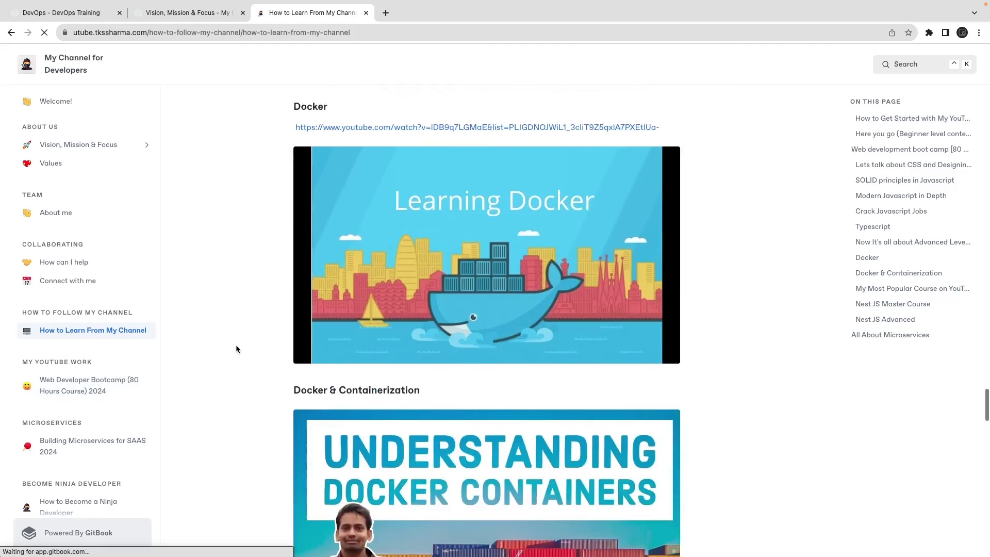
{"action": "scroll", "coordinate": [237, 344], "scroll_direction": "down", "scroll_amount": 10}
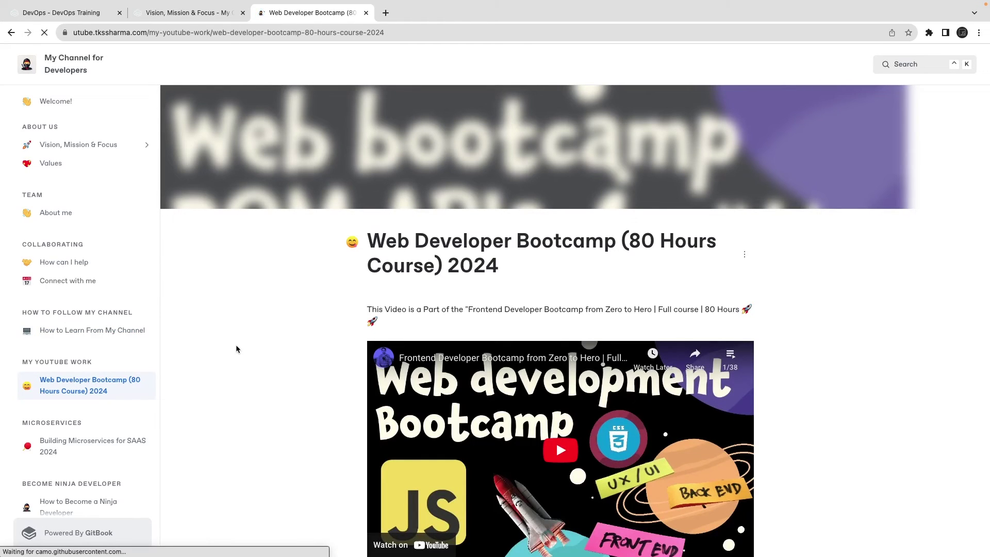
{"action": "scroll", "coordinate": [67, 364], "scroll_direction": "down", "scroll_amount": 5}
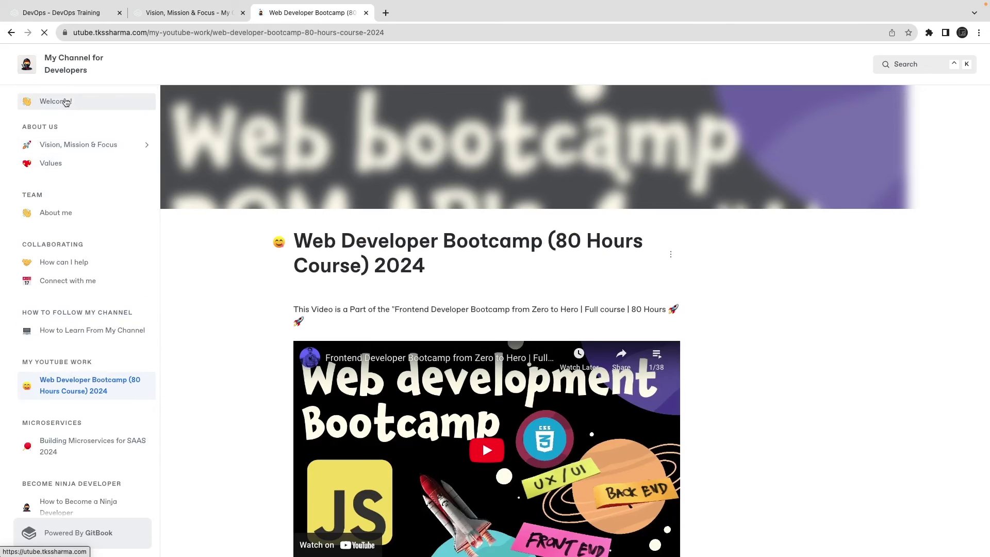
{"action": "left_click", "coordinate": [66, 103]}
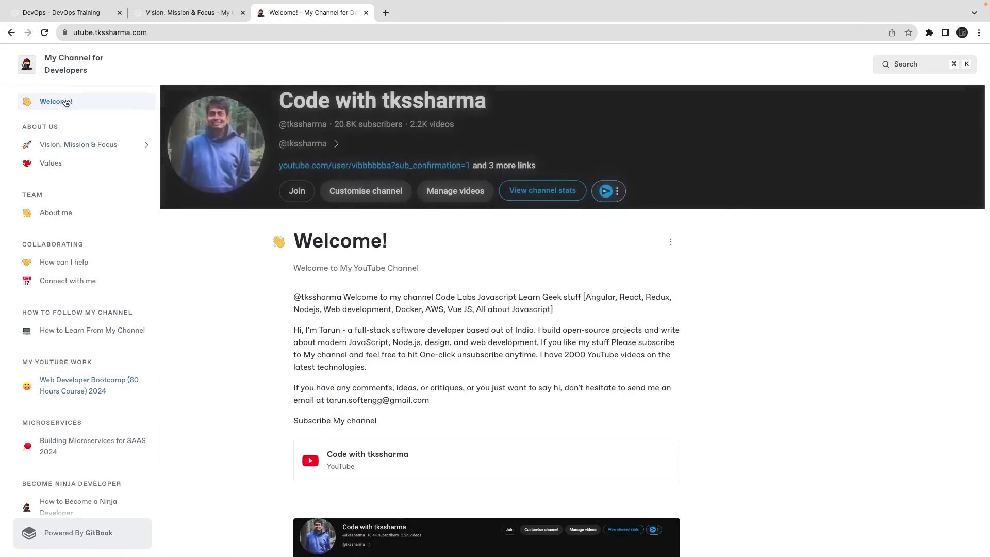
{"action": "left_click", "coordinate": [175, 14]}
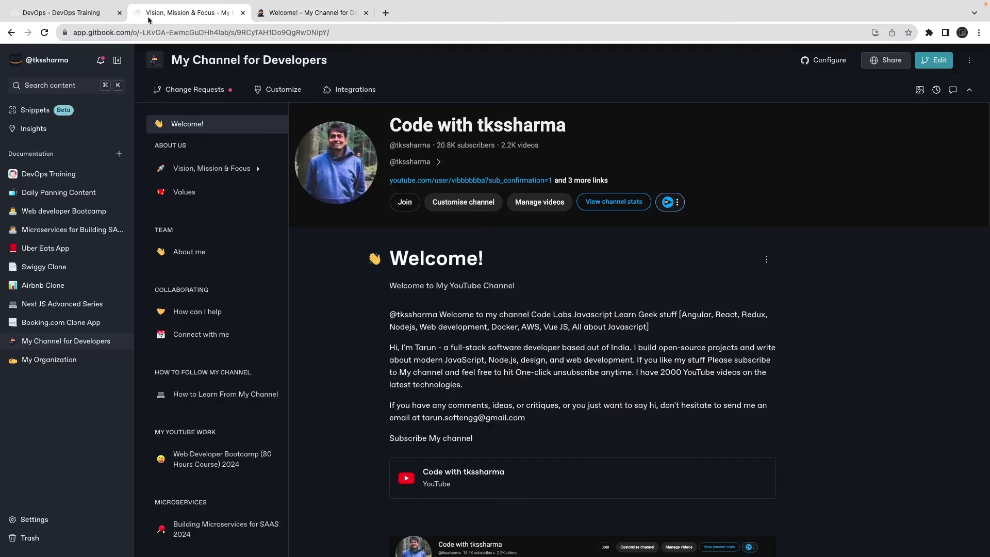
Step: Open My Organization in a new change request and start editing the Welcome page
{"action": "left_click", "coordinate": [34, 360]}
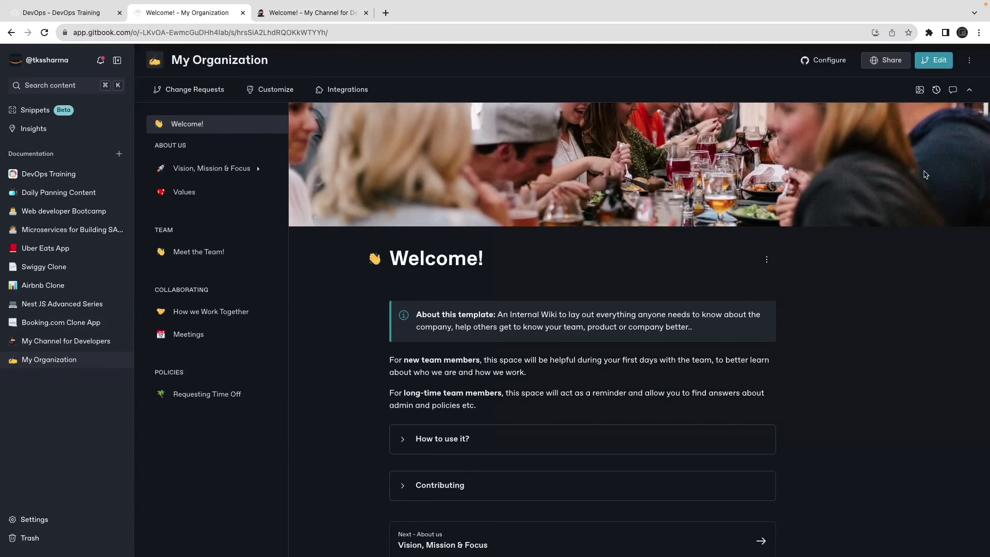
{"action": "left_click", "coordinate": [935, 60]}
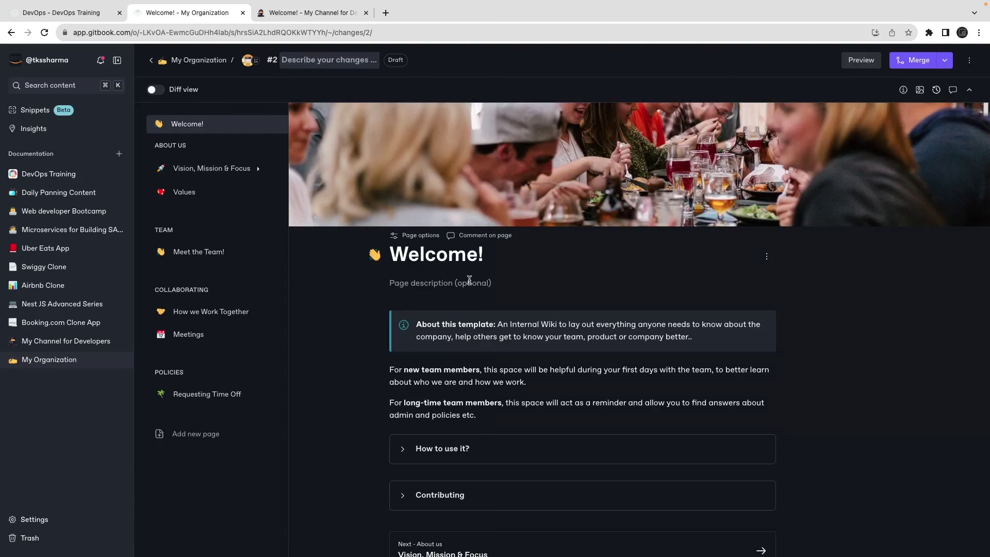
{"action": "left_click", "coordinate": [501, 285]}
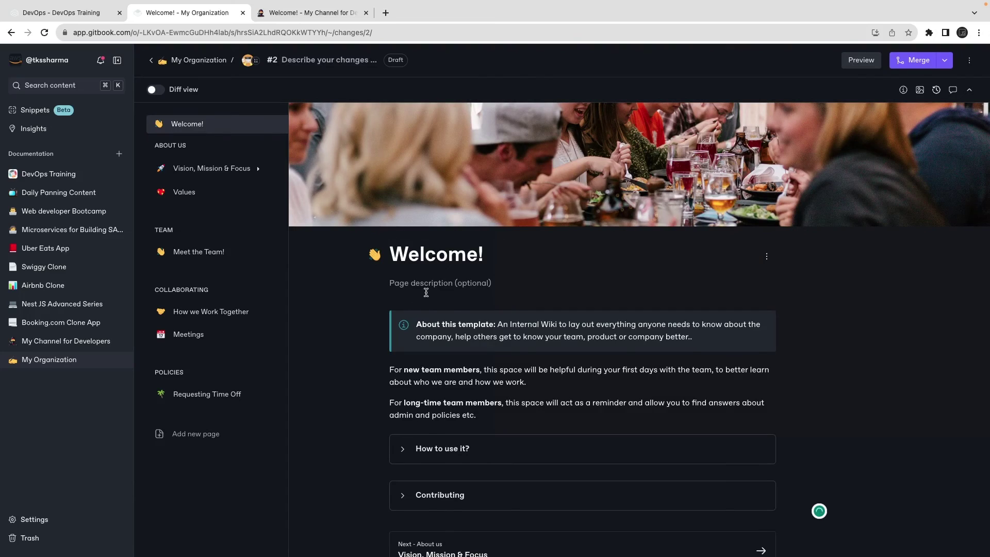
Step: Insert an empty paragraph above 'For new team members' on the Welcome page
{"action": "key", "text": "Return"}
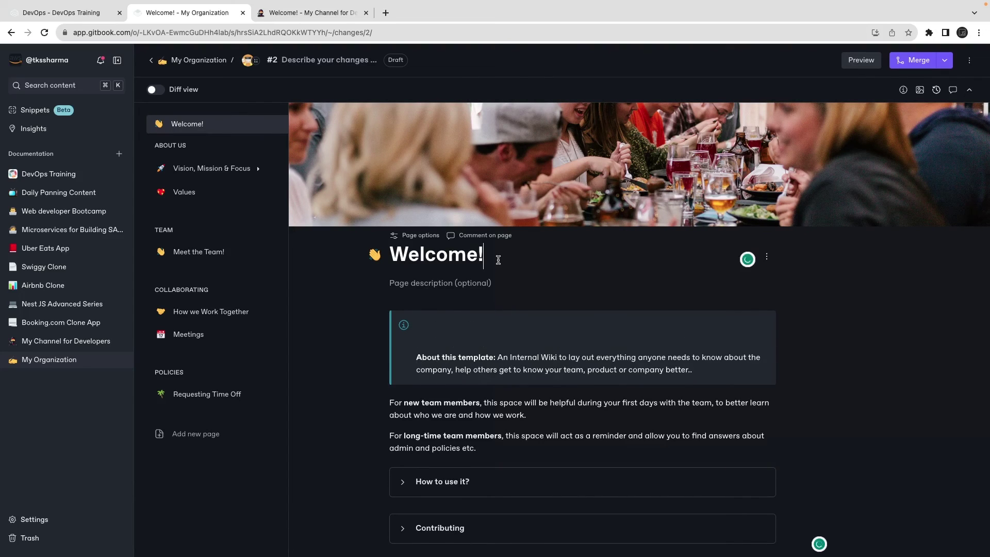
{"action": "key", "text": "Up"}
{"action": "key", "text": "Down"}
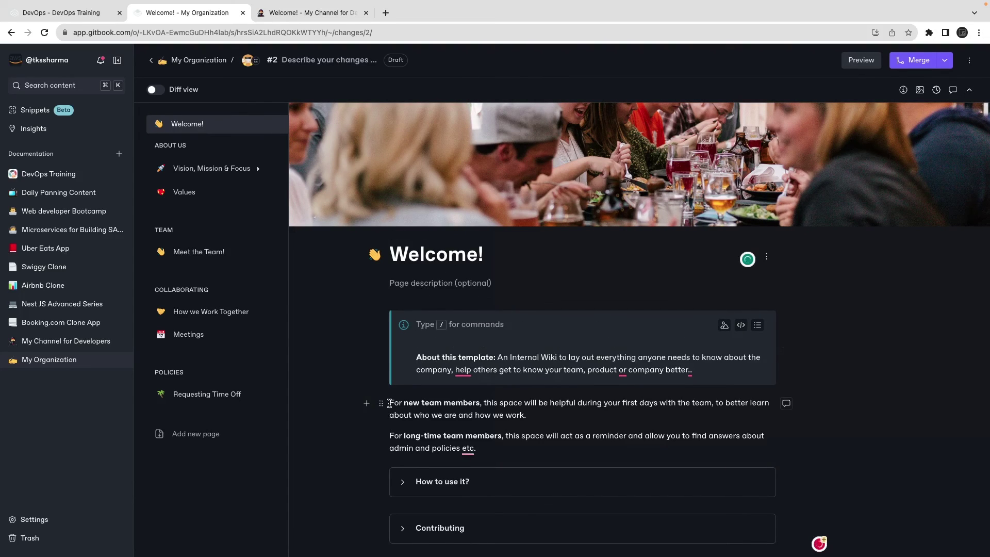
{"action": "key", "text": "Return"}
{"action": "left_click", "coordinate": [405, 401]}
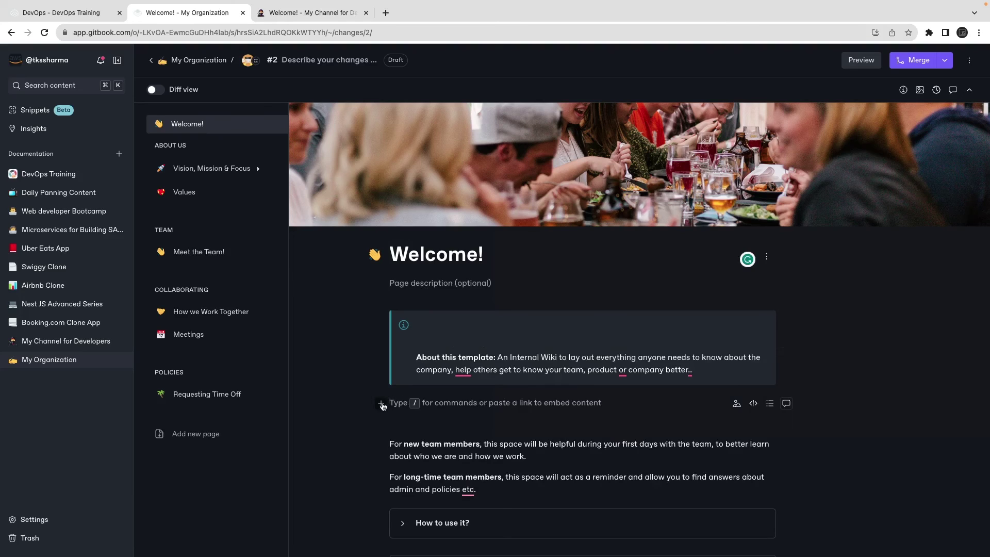
{"action": "left_click", "coordinate": [381, 403]}
{"action": "scroll", "coordinate": [433, 467], "scroll_direction": "down", "scroll_amount": 6}
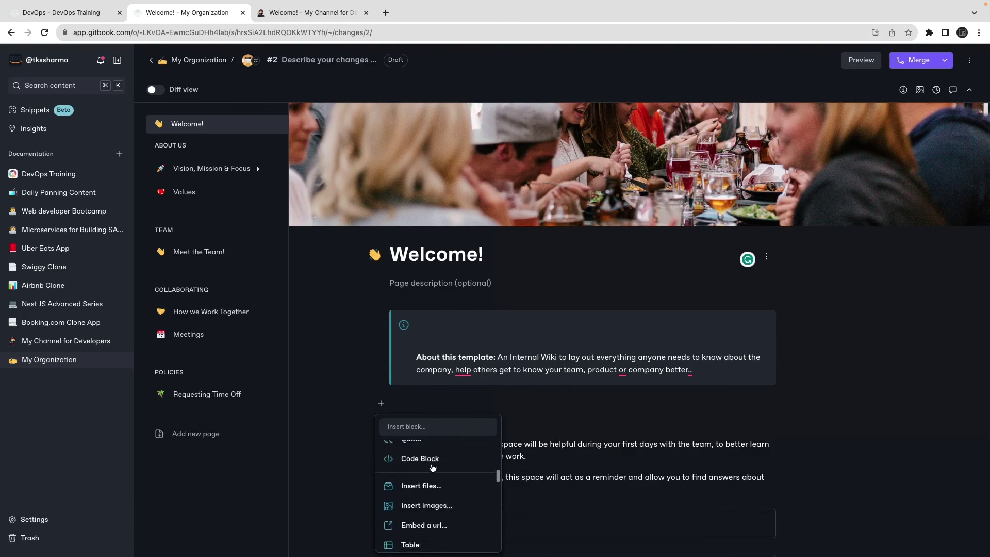
{"action": "scroll", "coordinate": [432, 467], "scroll_direction": "down", "scroll_amount": 8}
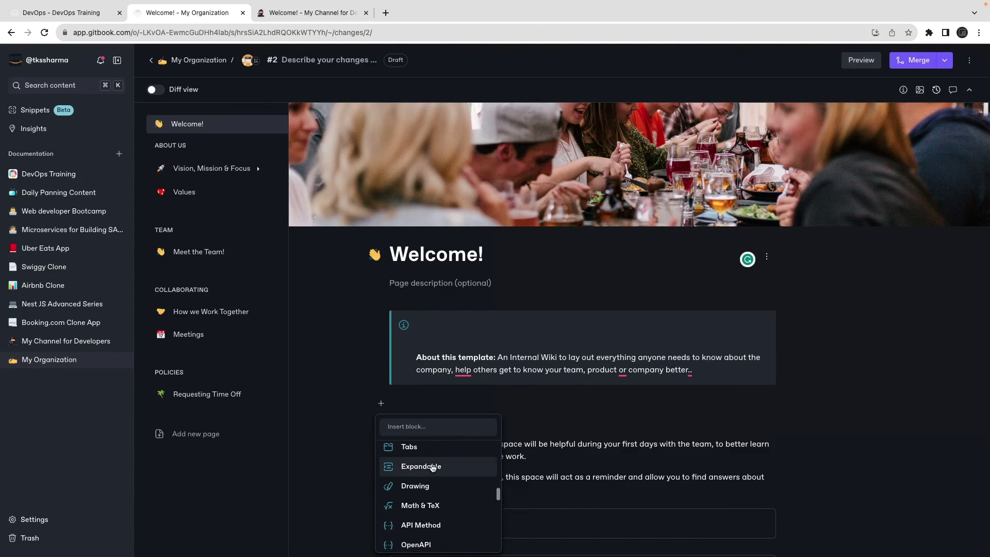
{"action": "scroll", "coordinate": [432, 468], "scroll_direction": "down", "scroll_amount": 4}
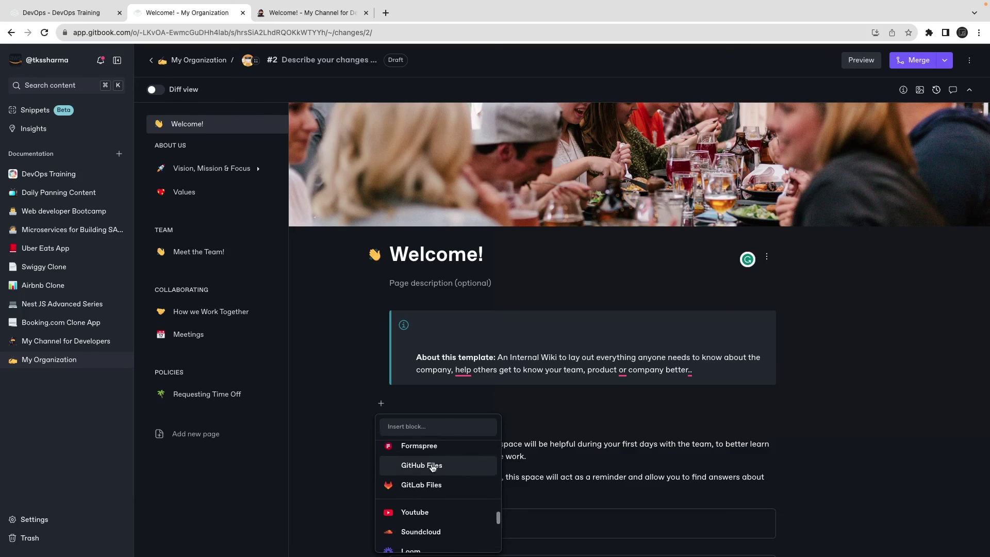
{"action": "scroll", "coordinate": [432, 467], "scroll_direction": "down", "scroll_amount": 3}
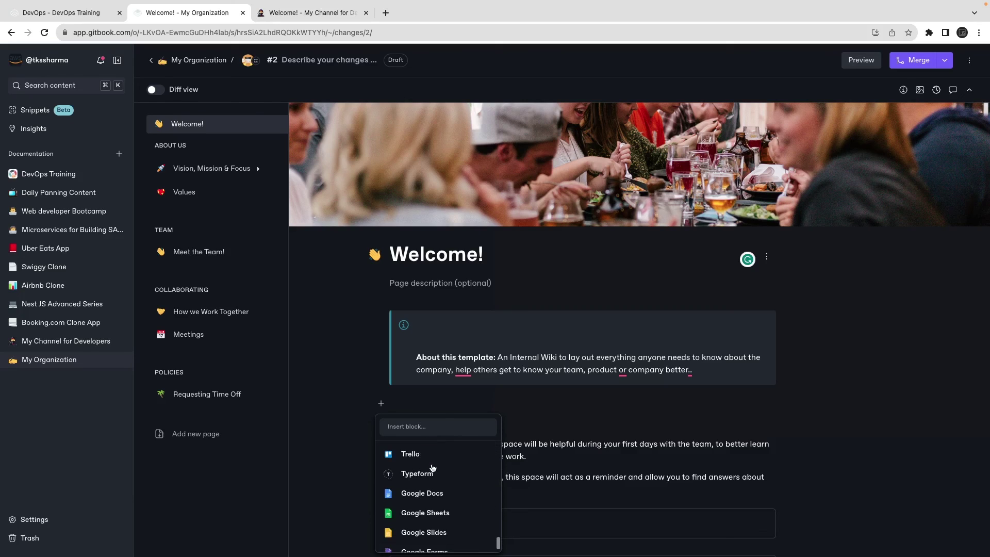
{"action": "scroll", "coordinate": [433, 468], "scroll_direction": "up", "scroll_amount": 2}
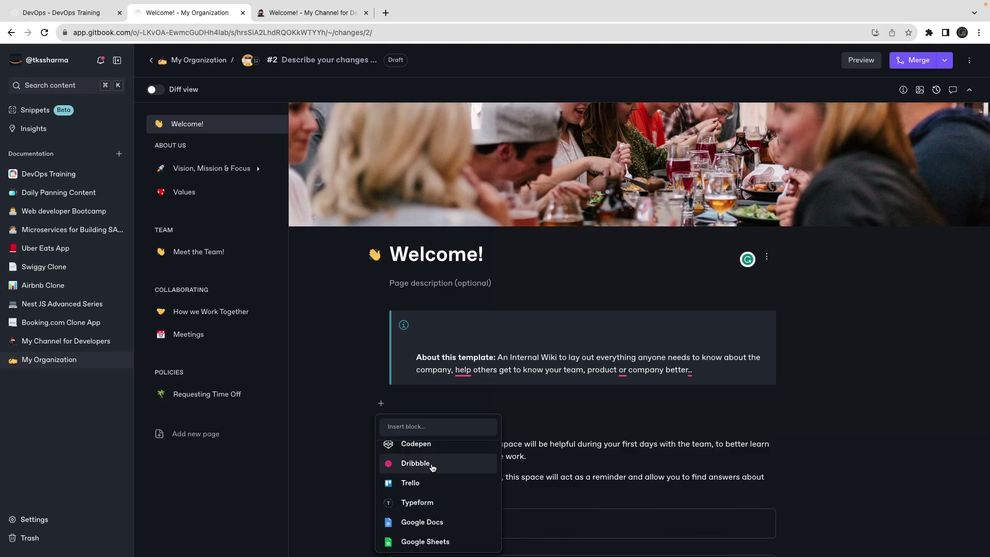
{"action": "scroll", "coordinate": [433, 468], "scroll_direction": "up", "scroll_amount": 5}
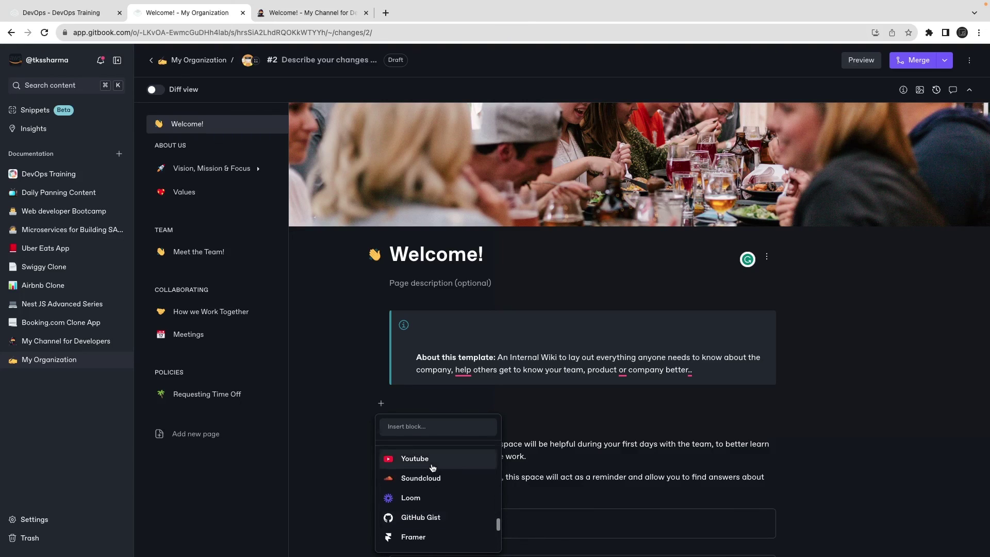
{"action": "scroll", "coordinate": [433, 468], "scroll_direction": "up", "scroll_amount": 3}
{"action": "scroll", "coordinate": [433, 467], "scroll_direction": "down", "scroll_amount": 2}
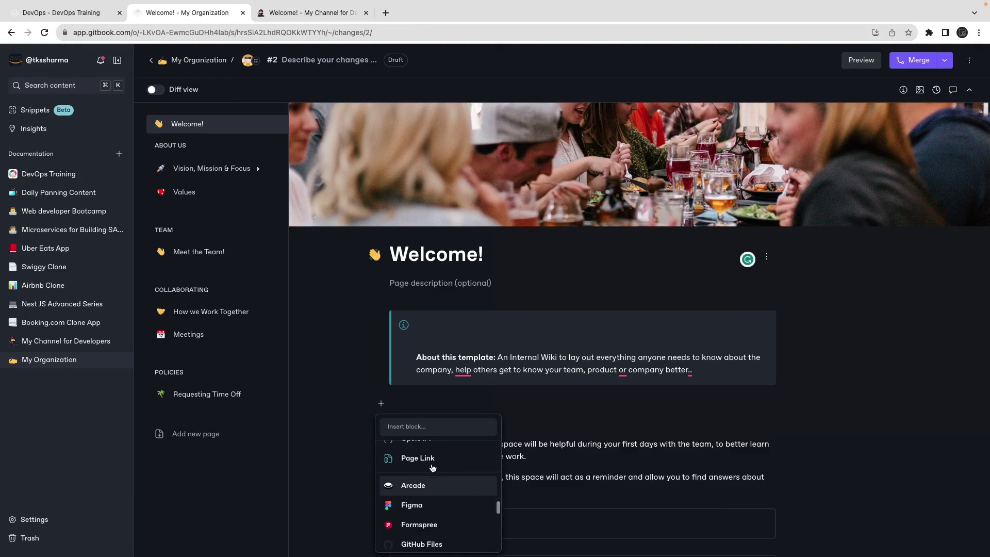
{"action": "scroll", "coordinate": [433, 468], "scroll_direction": "down", "scroll_amount": 2}
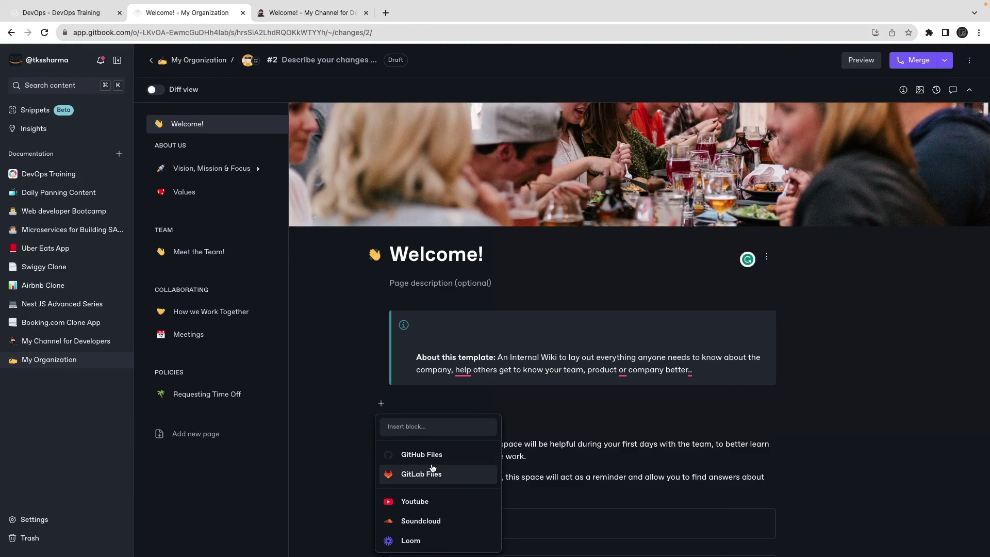
{"action": "scroll", "coordinate": [433, 468], "scroll_direction": "down", "scroll_amount": 5}
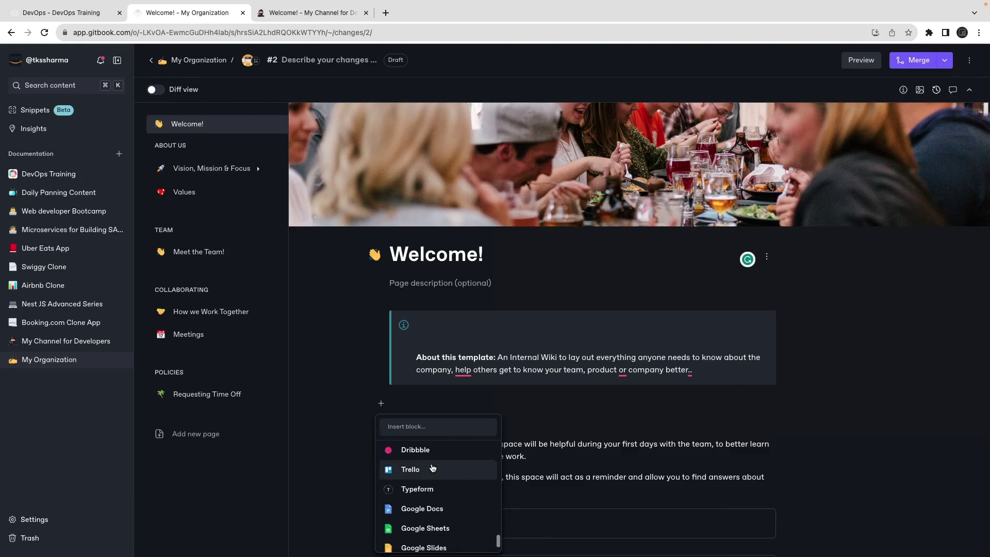
{"action": "scroll", "coordinate": [432, 468], "scroll_direction": "up", "scroll_amount": 15}
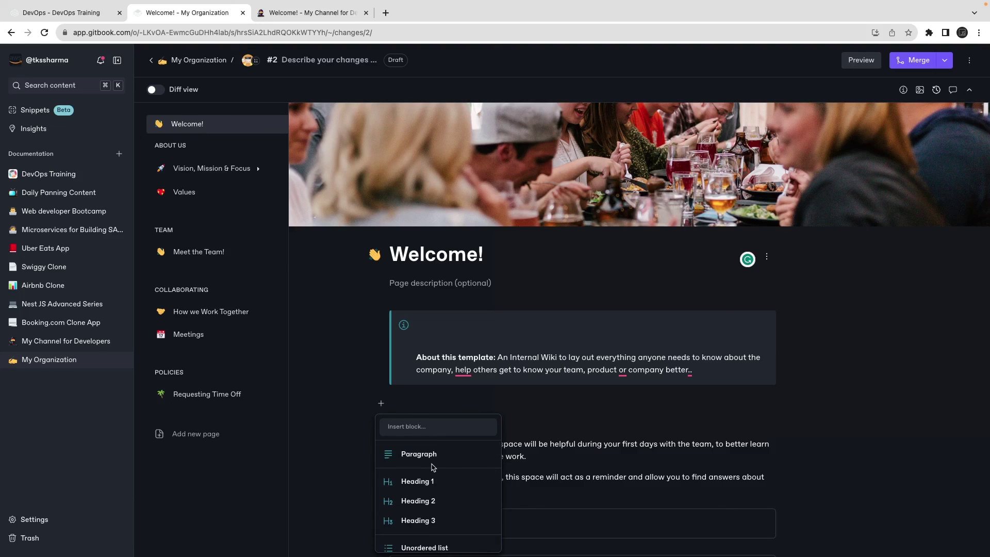
{"action": "scroll", "coordinate": [433, 468], "scroll_direction": "down", "scroll_amount": 4}
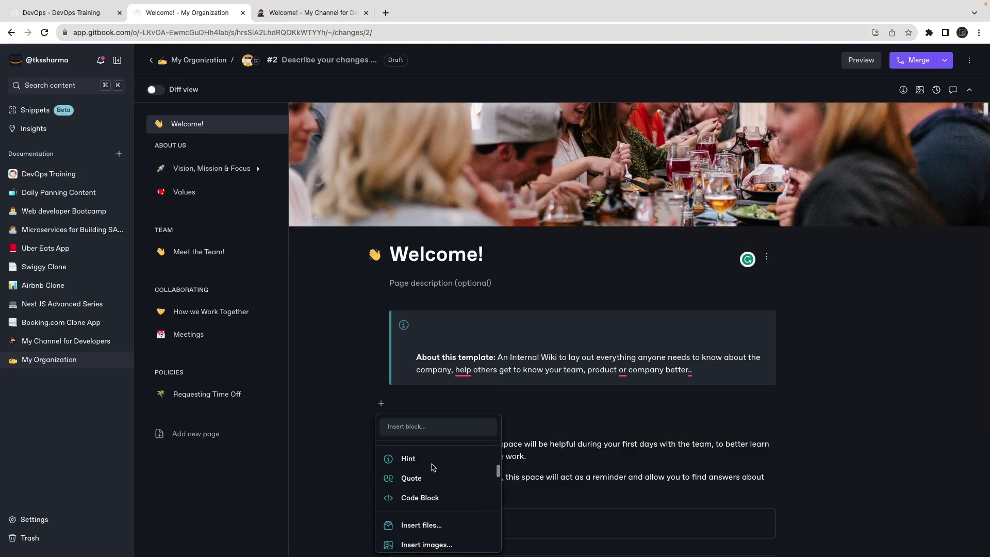
{"action": "scroll", "coordinate": [432, 468], "scroll_direction": "down", "scroll_amount": 2}
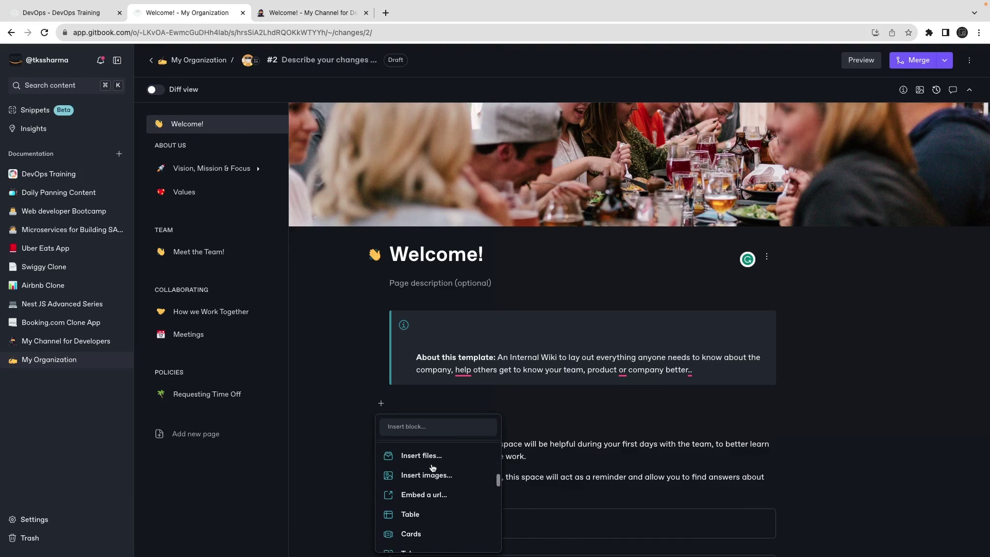
{"action": "key", "text": "Escape"}
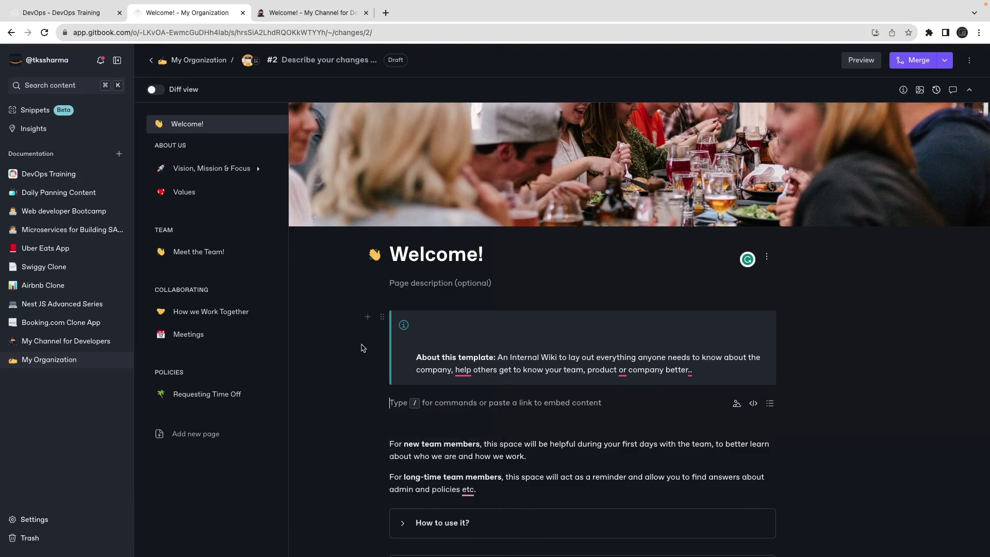
{"action": "left_click", "coordinate": [418, 357]}
Step: Delete the hint block's blank line and switch back to the published utube.tkssharma.com site
{"action": "key", "text": "BackSpace"}
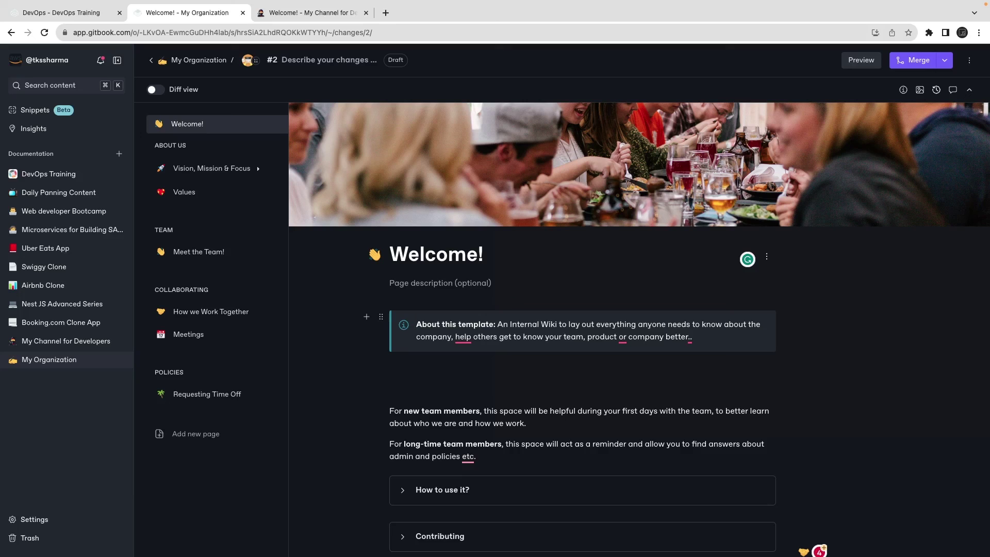
{"action": "left_click", "coordinate": [311, 18]}
{"action": "left_click", "coordinate": [173, 33]}
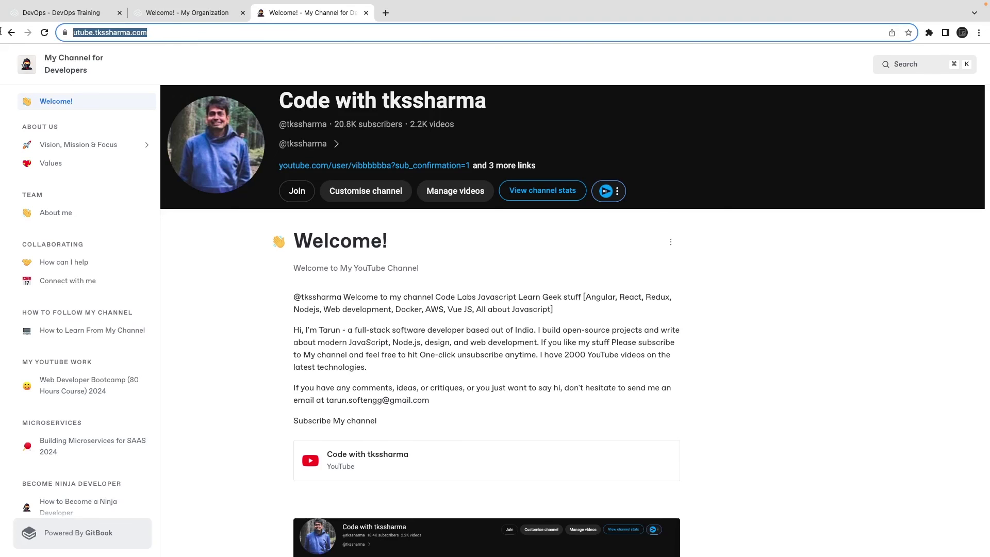